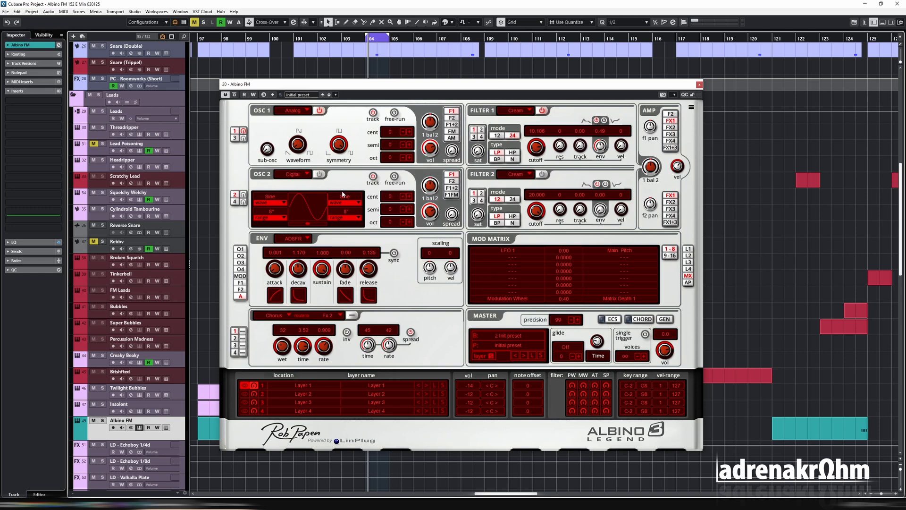
Route oscillator 1 to FM and oscillator 2 to F1
{"action": "left_click", "coordinate": [235, 138]}
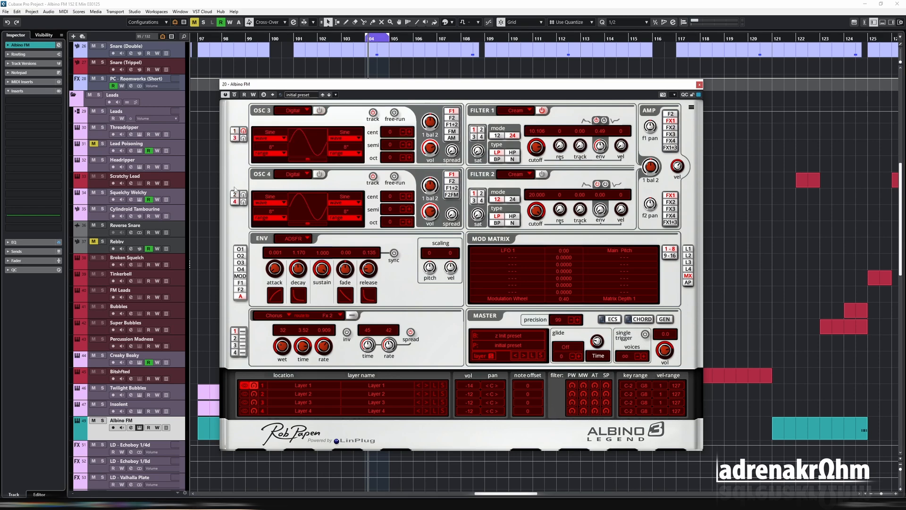
{"action": "left_click", "coordinate": [234, 131]}
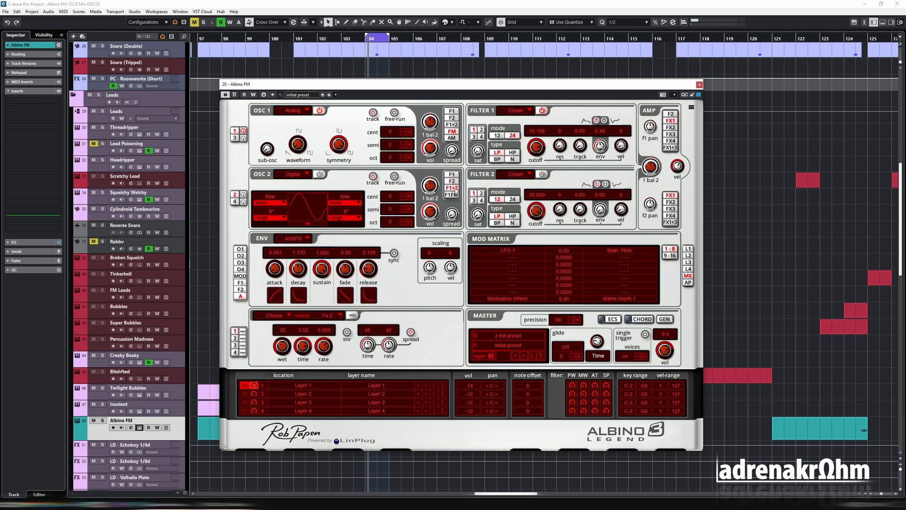
{"action": "left_click", "coordinate": [452, 175]}
Examine the oscillator 3 and 4 pages and the FM routing options of the oscillators
{"action": "left_click", "coordinate": [235, 202]}
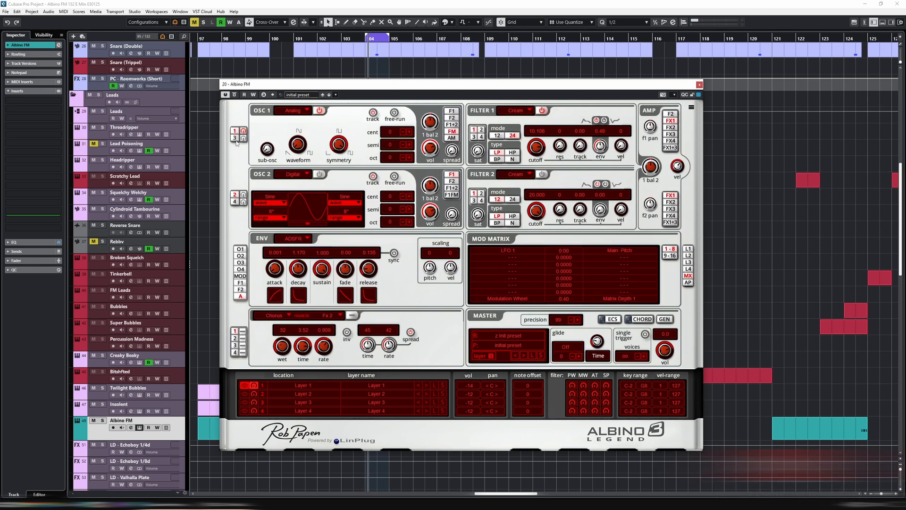
{"action": "left_click", "coordinate": [234, 138]}
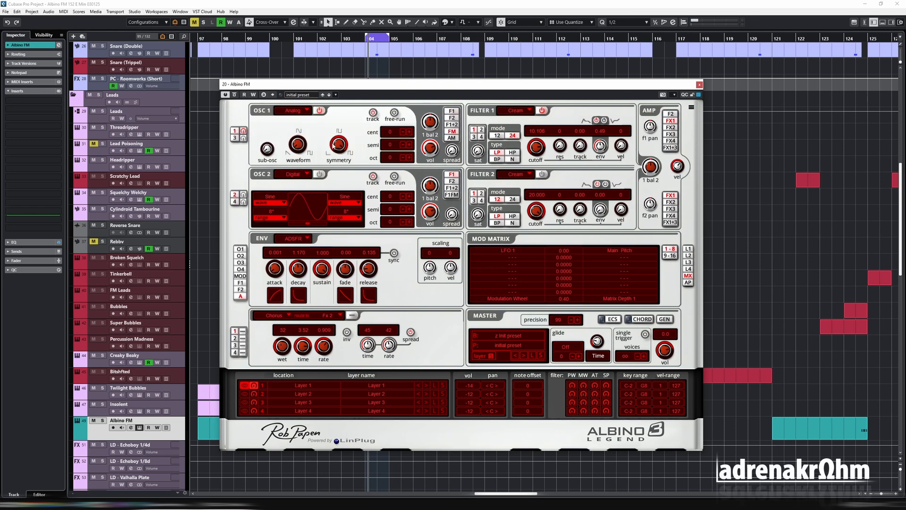
{"action": "left_click", "coordinate": [235, 138]}
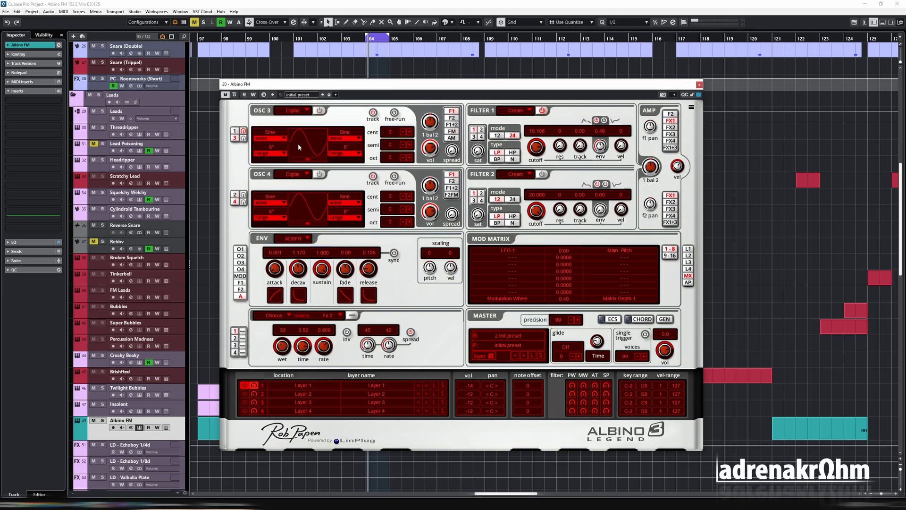
{"action": "left_click", "coordinate": [235, 132]}
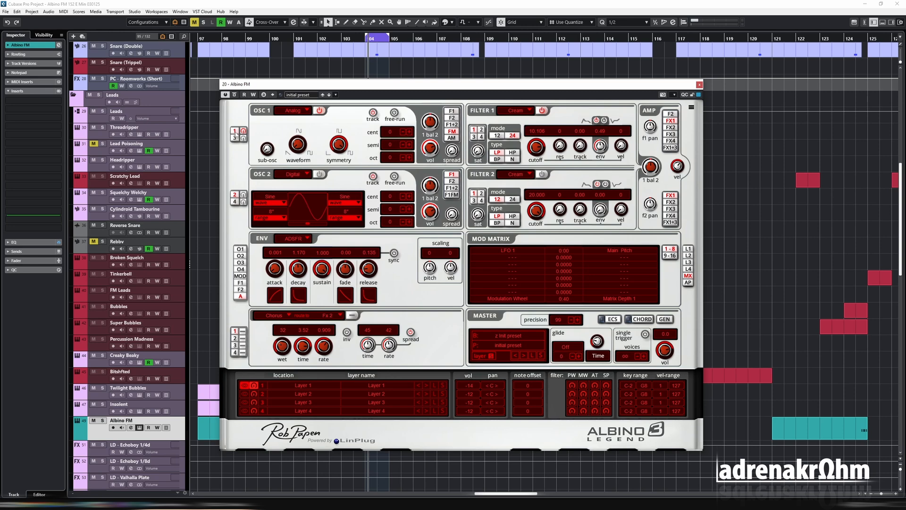
{"action": "left_click", "coordinate": [453, 195]}
{"action": "left_click", "coordinate": [457, 112]}
Solo the Albino FM track and enable oscillator 2 with the Analog type
{"action": "key", "text": "s"}
{"action": "left_click", "coordinate": [243, 196]}
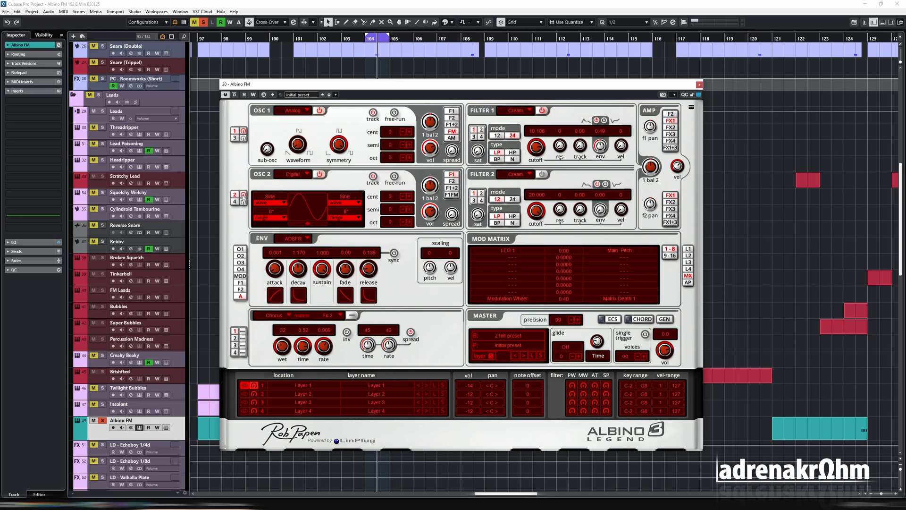
{"action": "left_click", "coordinate": [293, 175]}
{"action": "left_click", "coordinate": [295, 183]}
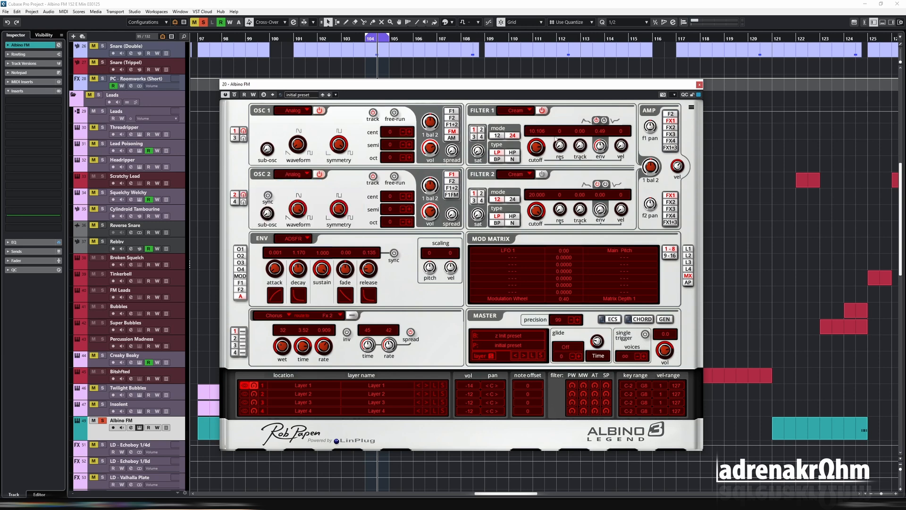
Bypass filter 1 and set the octave to -2 on oscillator 1 and 5 on oscillator 2
{"action": "left_click", "coordinate": [543, 111]}
{"action": "left_click", "coordinate": [409, 158]}
{"action": "left_click", "coordinate": [410, 157]}
{"action": "left_click", "coordinate": [409, 222]}
{"action": "left_click", "coordinate": [409, 222]}
{"action": "left_click", "coordinate": [409, 221]}
{"action": "left_click", "coordinate": [409, 222]}
{"action": "left_click", "coordinate": [409, 222]}
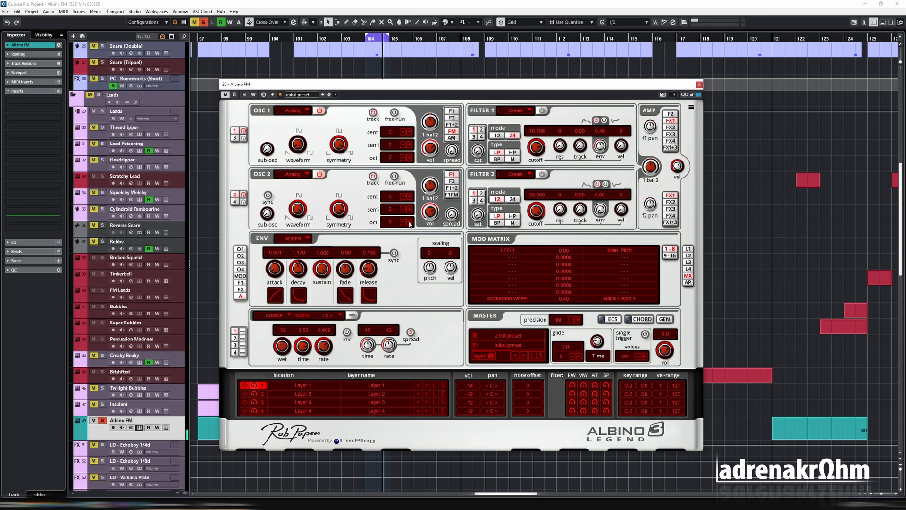
{"action": "left_click", "coordinate": [403, 158]}
{"action": "left_click", "coordinate": [403, 157]}
{"action": "left_click", "coordinate": [402, 158]}
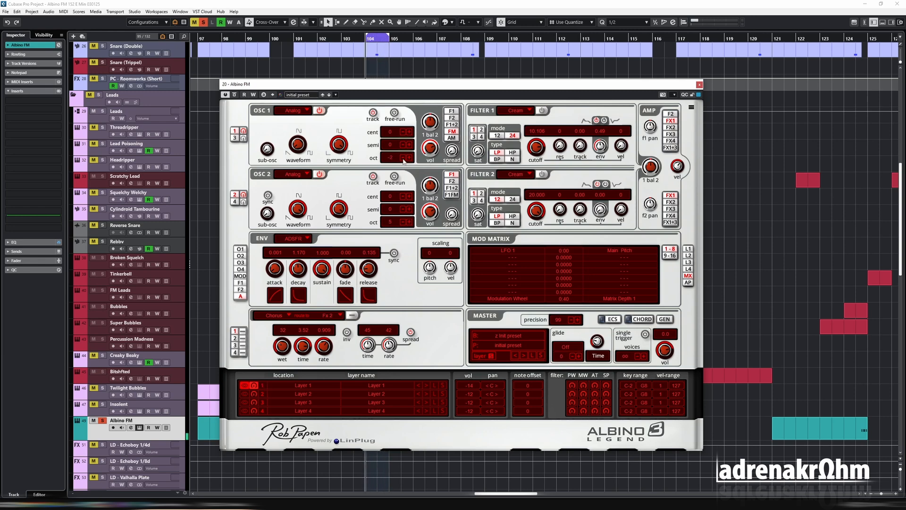
{"action": "left_click", "coordinate": [402, 157]}
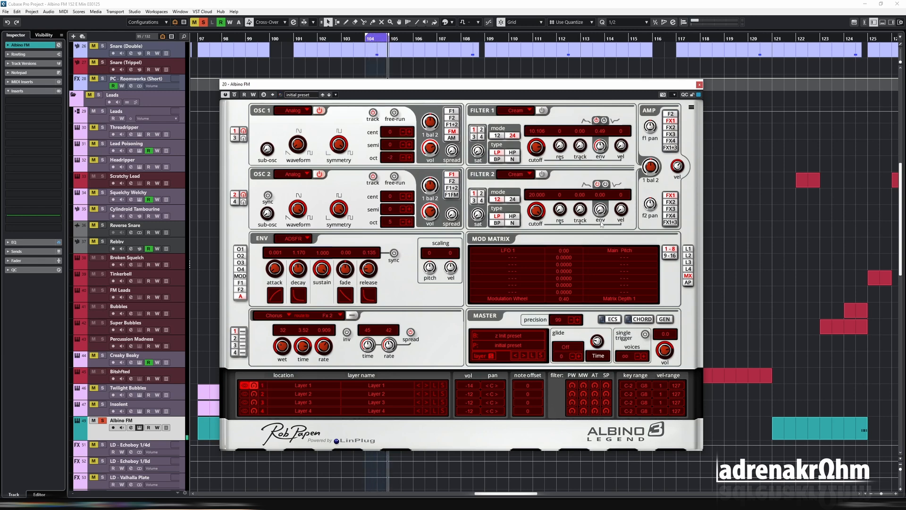
Raise the Albino FM channel's volume and set oscillator 2's octave to 2
{"action": "key", "text": "e"}
{"action": "left_click_drag", "start_coordinate": [604, 222], "coordinate": [605, 206]}
{"action": "key", "text": "e"}
{"action": "left_click", "coordinate": [403, 226]}
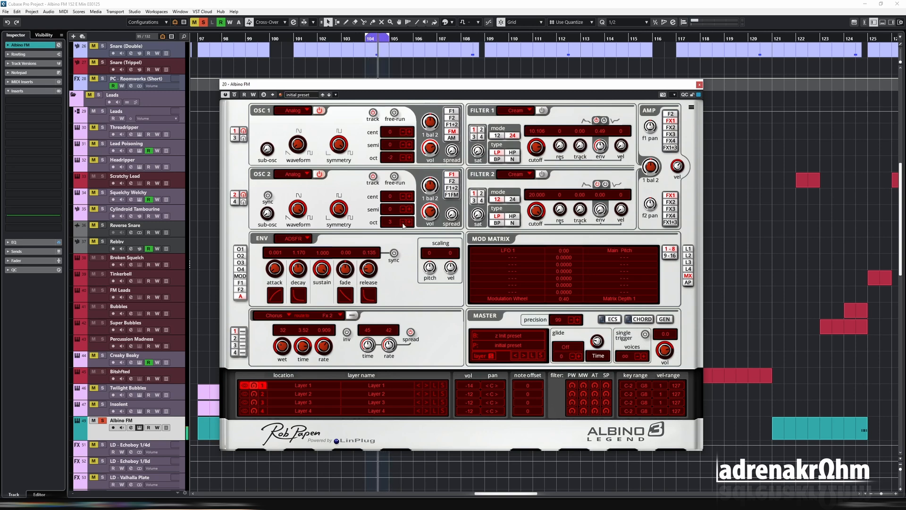
{"action": "left_click", "coordinate": [403, 225]}
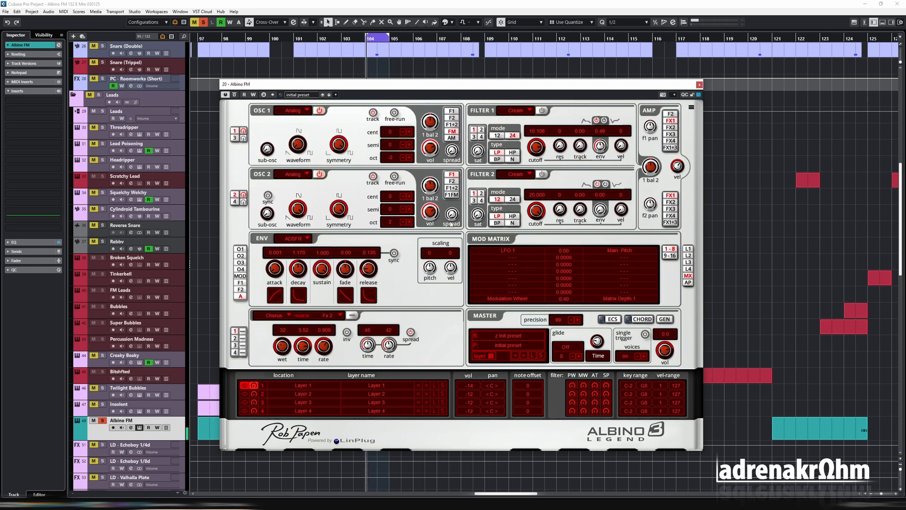
Switch on filter 1 in HP mode 12 with resonance 13 and the cutoff at 603
{"action": "left_click", "coordinate": [543, 111]}
{"action": "left_click_drag", "start_coordinate": [539, 149], "coordinate": [543, 174]}
{"action": "left_click", "coordinate": [498, 159]}
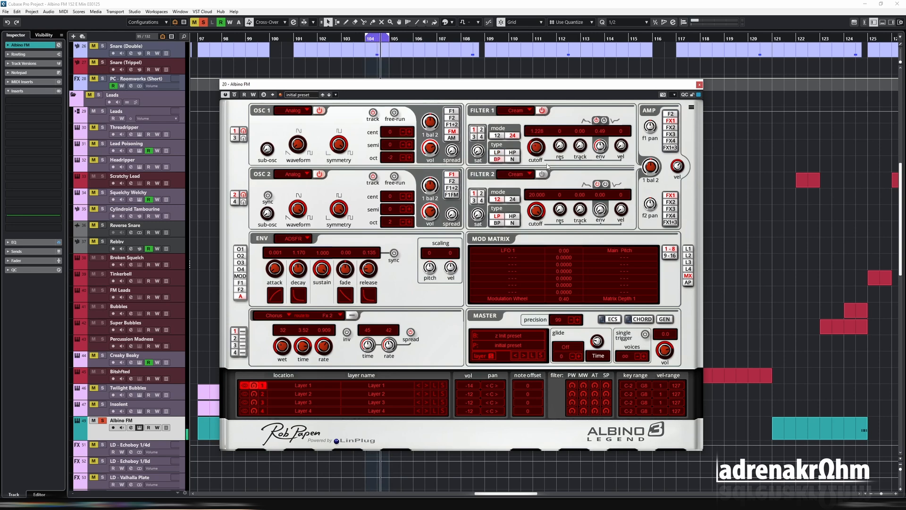
{"action": "left_click_drag", "start_coordinate": [559, 151], "coordinate": [560, 126]}
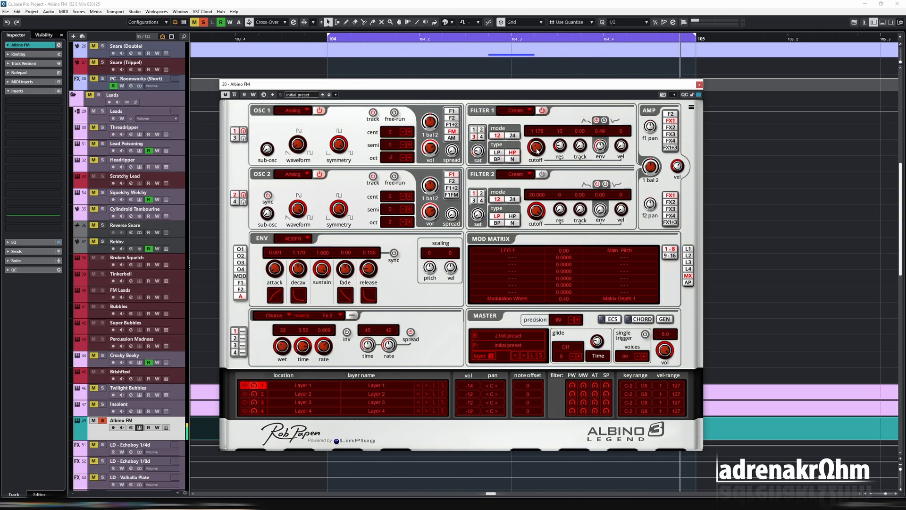
{"action": "left_click_drag", "start_coordinate": [538, 152], "coordinate": [537, 157]}
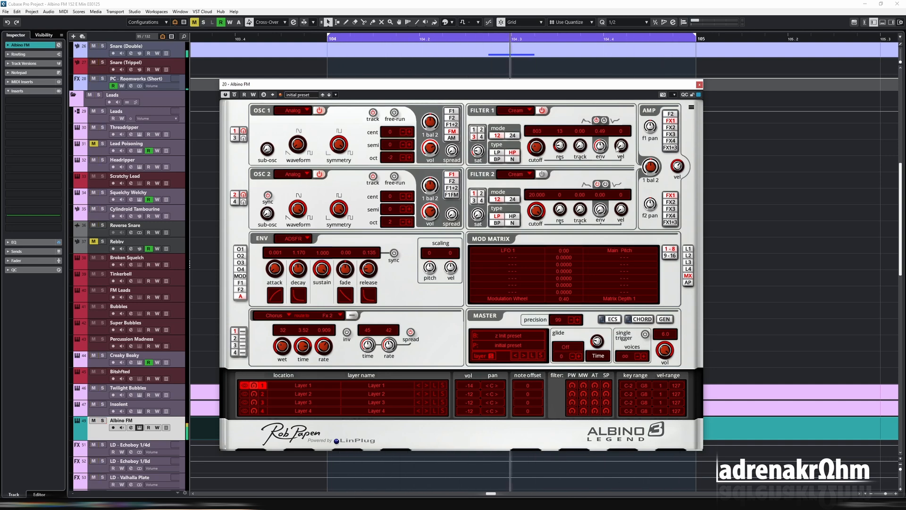
Check the level and EQ in the Albino FM channel settings, and restart playback
{"action": "key", "text": "e"}
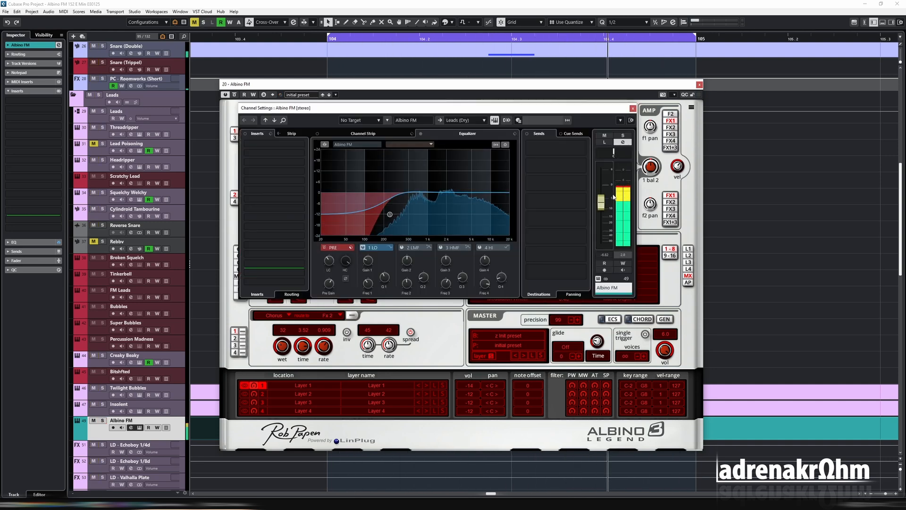
{"action": "key", "text": "space"}
{"action": "left_click", "coordinate": [541, 65]}
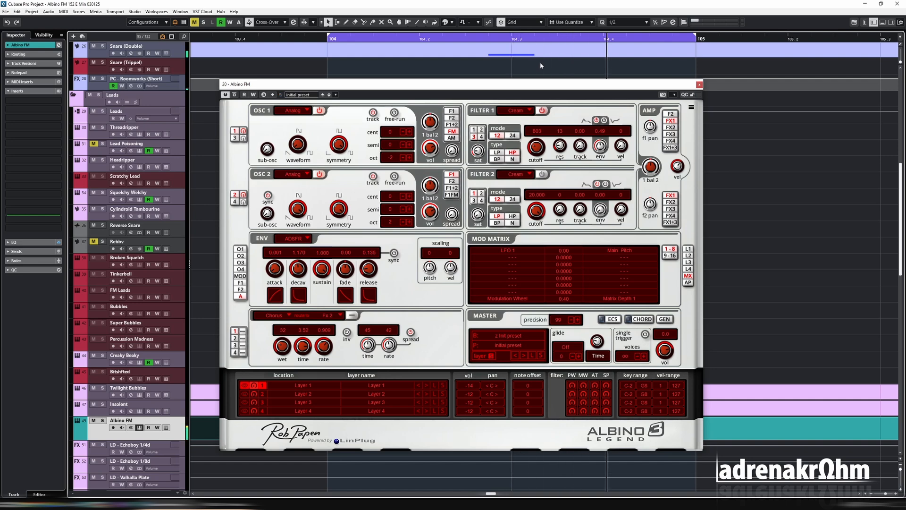
{"action": "key", "text": "space"}
Change filter 1 to BP with the cutoff at about 1.415 and resonance 30, comparing it with the filter bypassed
{"action": "mouse_move", "coordinate": [542, 149]}
{"action": "left_mouse_down"}
{"action": "mouse_move", "coordinate": [550, 133]}
{"action": "mouse_move", "coordinate": [554, 147]}
{"action": "mouse_move", "coordinate": [551, 139]}
{"action": "mouse_move", "coordinate": [541, 154]}
{"action": "mouse_move", "coordinate": [553, 138]}
{"action": "mouse_move", "coordinate": [566, 158]}
{"action": "mouse_move", "coordinate": [541, 151]}
{"action": "mouse_move", "coordinate": [539, 134]}
{"action": "mouse_move", "coordinate": [542, 154]}
{"action": "left_mouse_up"}
{"action": "left_click", "coordinate": [498, 160]}
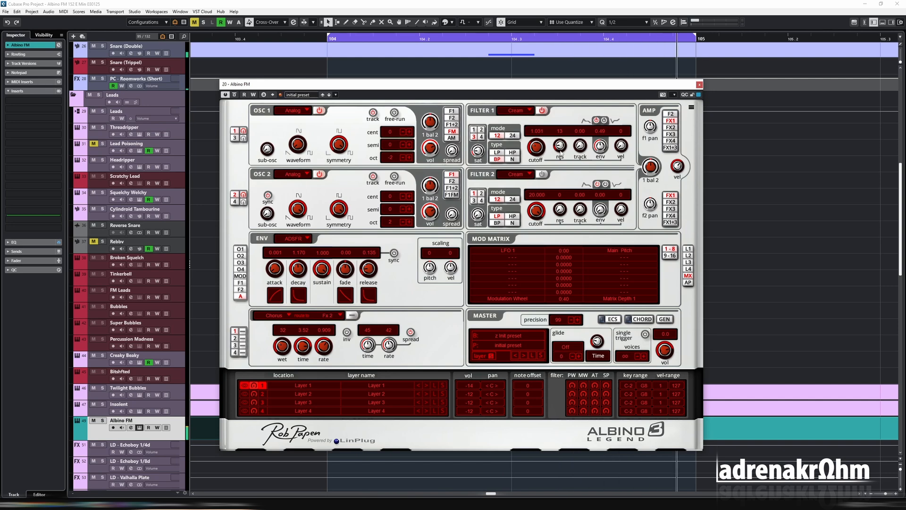
{"action": "left_click", "coordinate": [542, 112]}
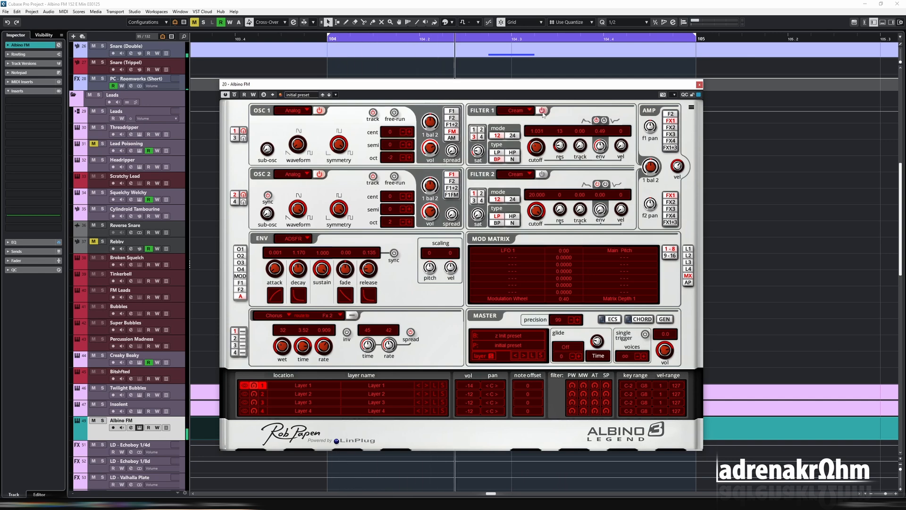
{"action": "mouse_move", "coordinate": [537, 148]}
{"action": "left_mouse_down"}
{"action": "mouse_move", "coordinate": [564, 136]}
{"action": "mouse_move", "coordinate": [538, 151]}
{"action": "left_mouse_up"}
{"action": "left_click_drag", "start_coordinate": [542, 150], "coordinate": [540, 152]}
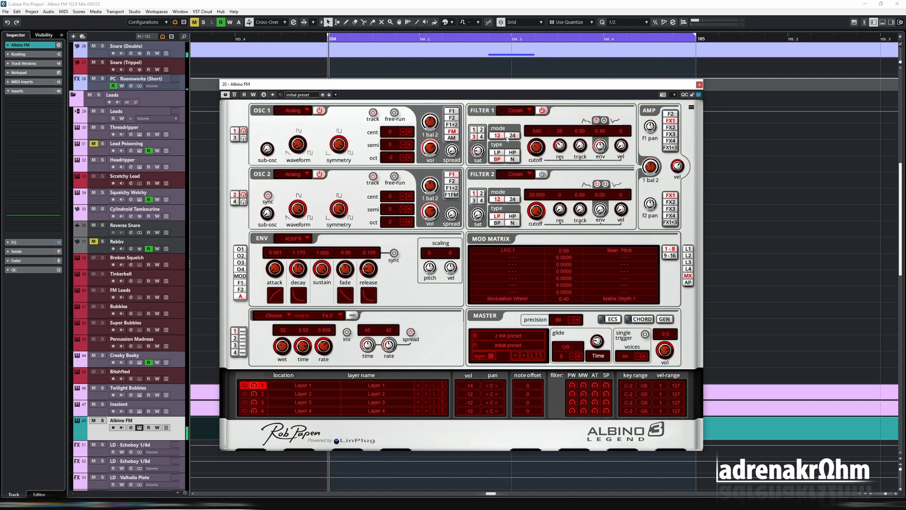
{"action": "left_click_drag", "start_coordinate": [541, 147], "coordinate": [526, 145]}
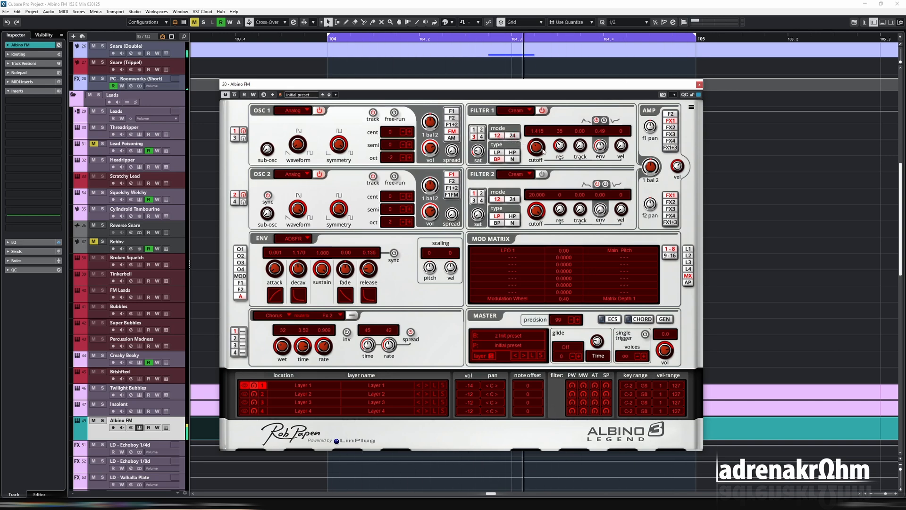
Make filter 1's cutoff the destination of the LFO 1 slot in the modulation matrix
{"action": "left_click", "coordinate": [579, 251]}
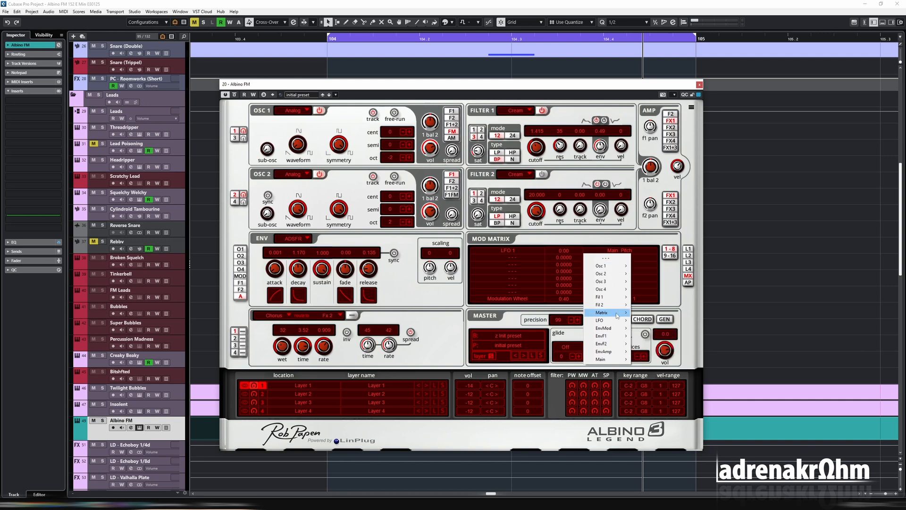
{"action": "mouse_move", "coordinate": [616, 299]}
{"action": "left_click", "coordinate": [653, 297]}
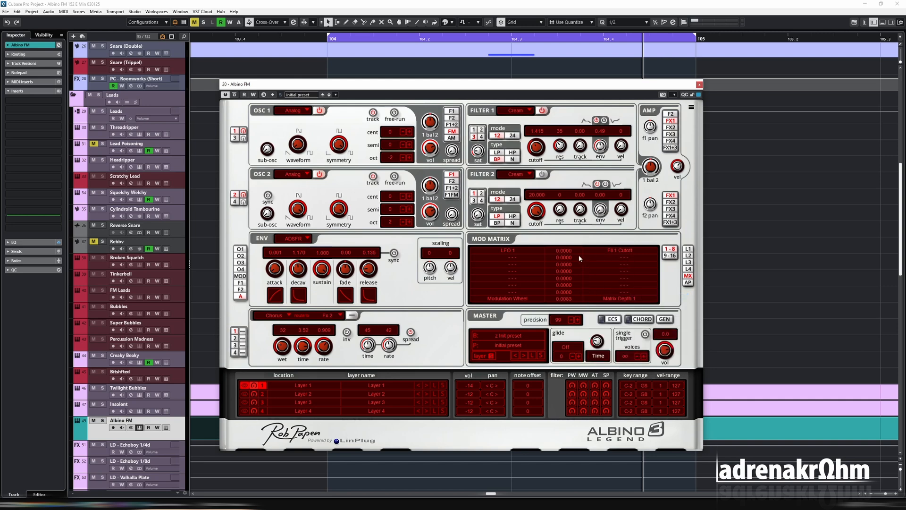
Sync LFO 1 to 1/4 and set its filter 1 cutoff modulation amount to about 0.13
{"action": "left_click", "coordinate": [688, 250]}
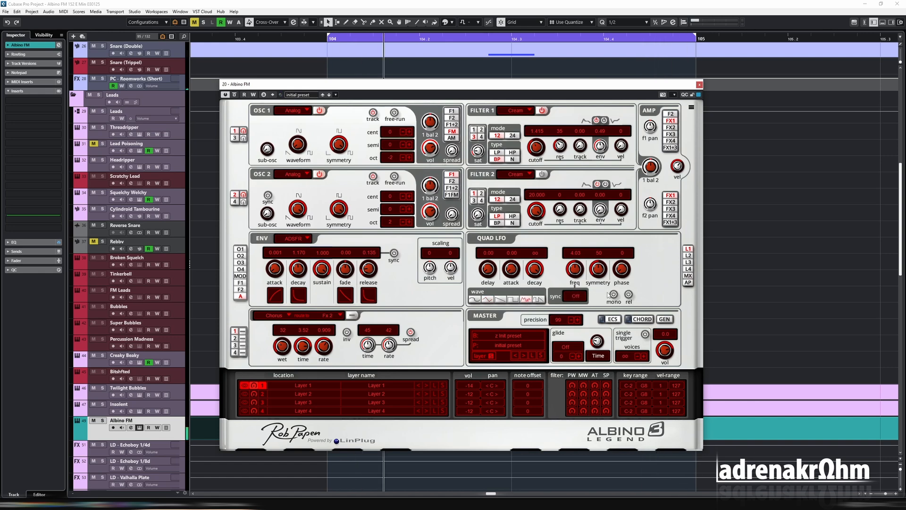
{"action": "left_click", "coordinate": [585, 298]}
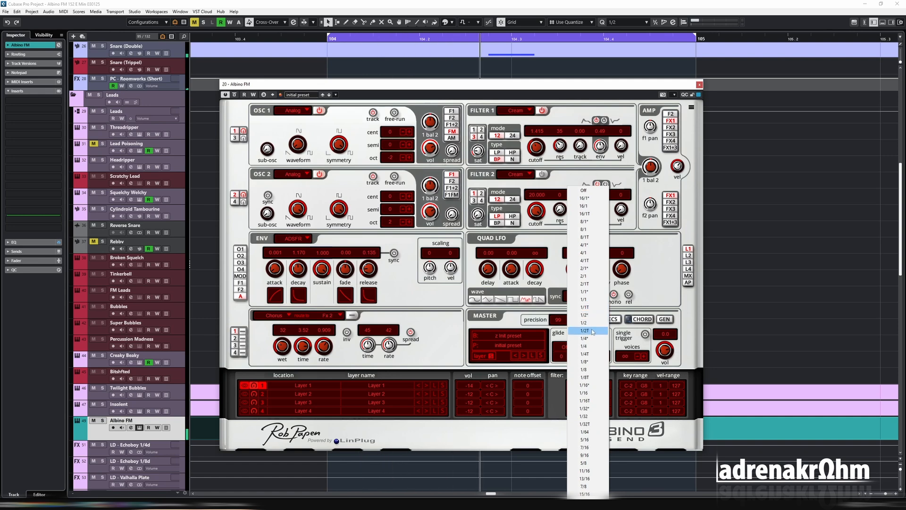
{"action": "left_click", "coordinate": [597, 343]}
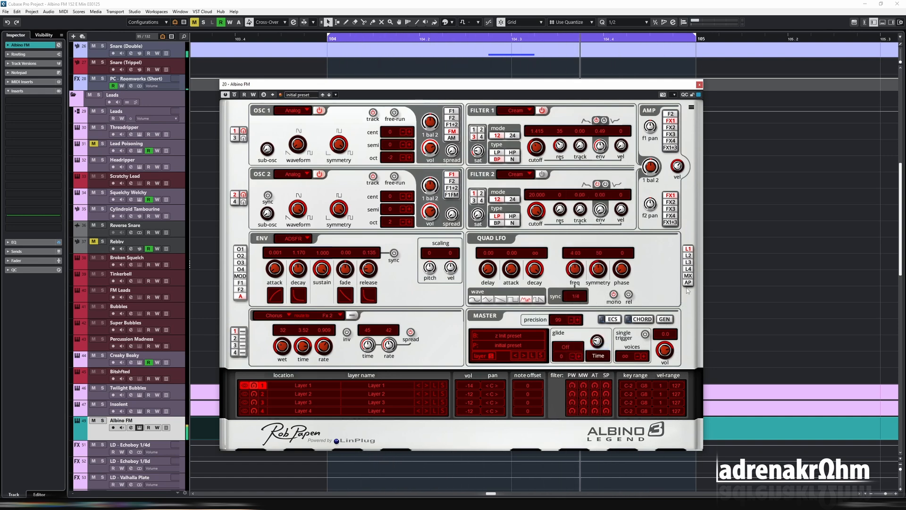
{"action": "left_click", "coordinate": [688, 276]}
{"action": "left_click_drag", "start_coordinate": [562, 252], "coordinate": [562, 245]}
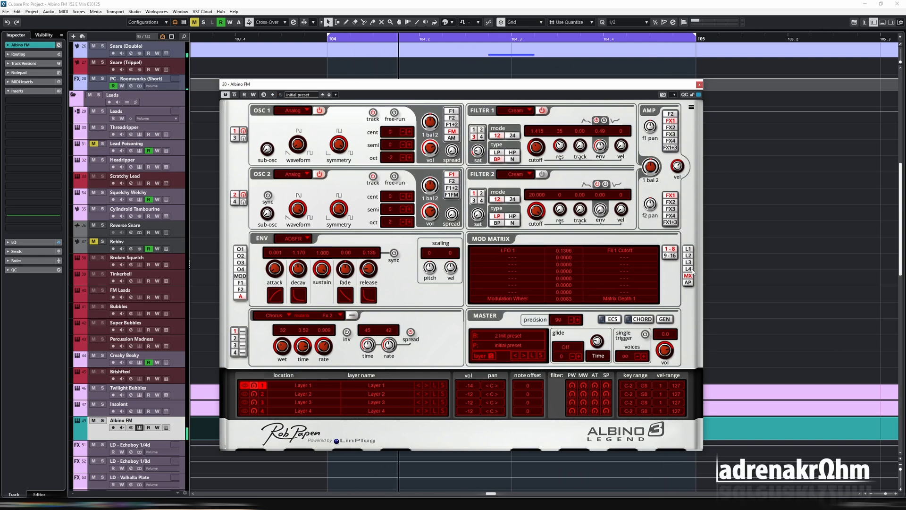
Set LFO 1's sync rate to 4/1
{"action": "left_click", "coordinate": [688, 249]}
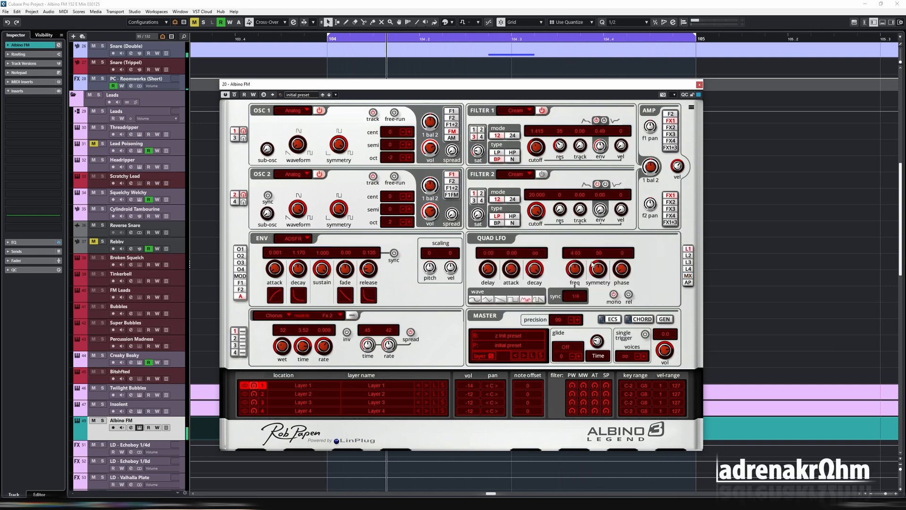
{"action": "left_click", "coordinate": [590, 293]}
{"action": "left_click", "coordinate": [589, 299]}
{"action": "left_click", "coordinate": [588, 297]}
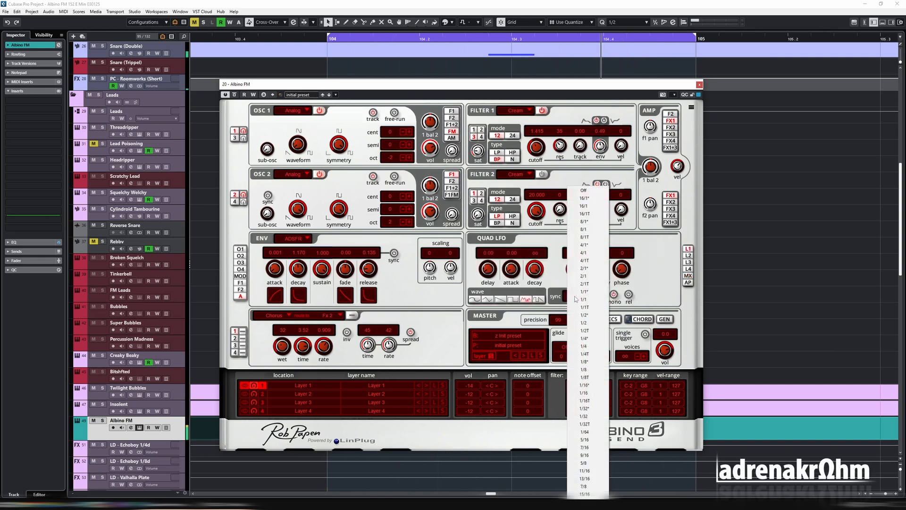
{"action": "left_click", "coordinate": [588, 284]}
{"action": "left_click", "coordinate": [588, 283]}
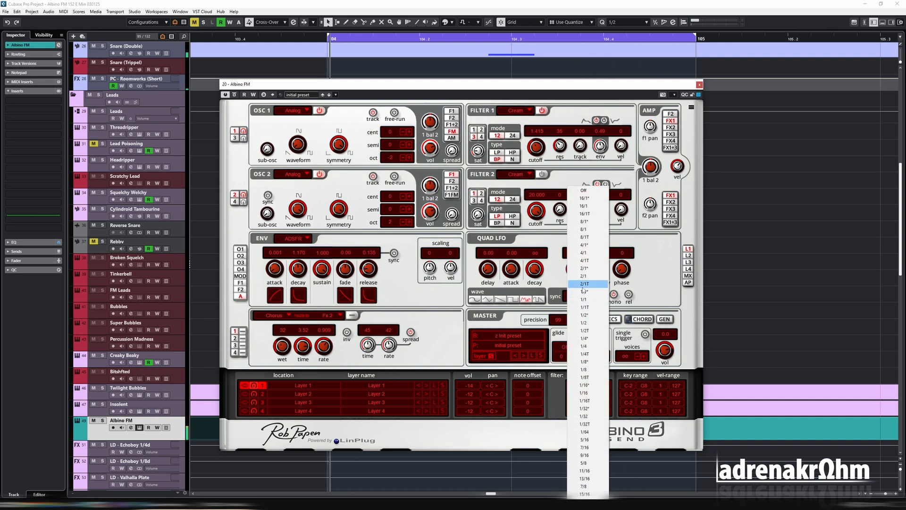
{"action": "left_click", "coordinate": [588, 253]}
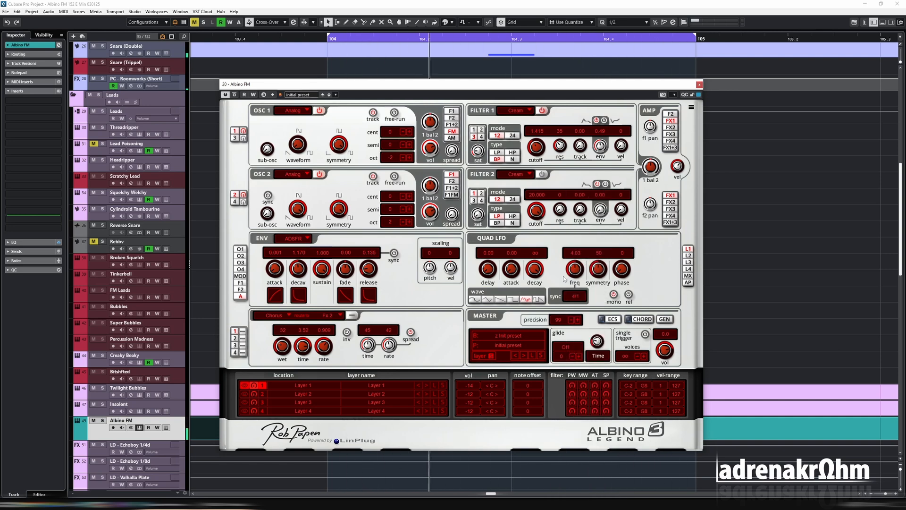
Sync LFO 1 to 1/8 with the last waveform and reduce its cutoff modulation amount to about 0.05
{"action": "left_click", "coordinate": [576, 297]}
{"action": "left_click", "coordinate": [587, 370]}
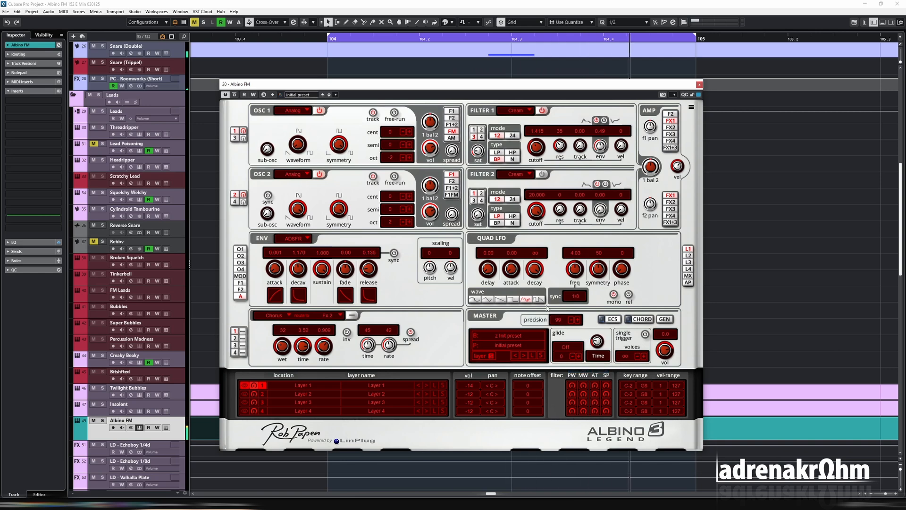
{"action": "left_click", "coordinate": [539, 300]}
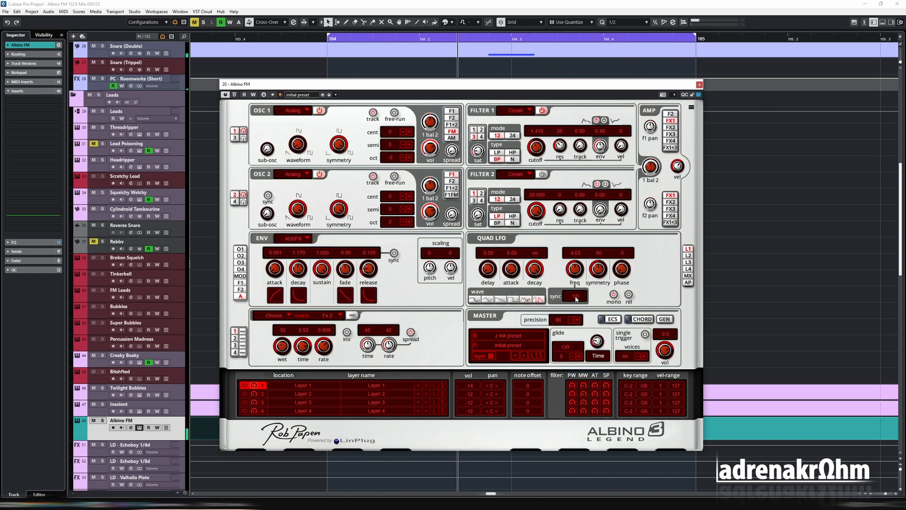
{"action": "left_click", "coordinate": [688, 277]}
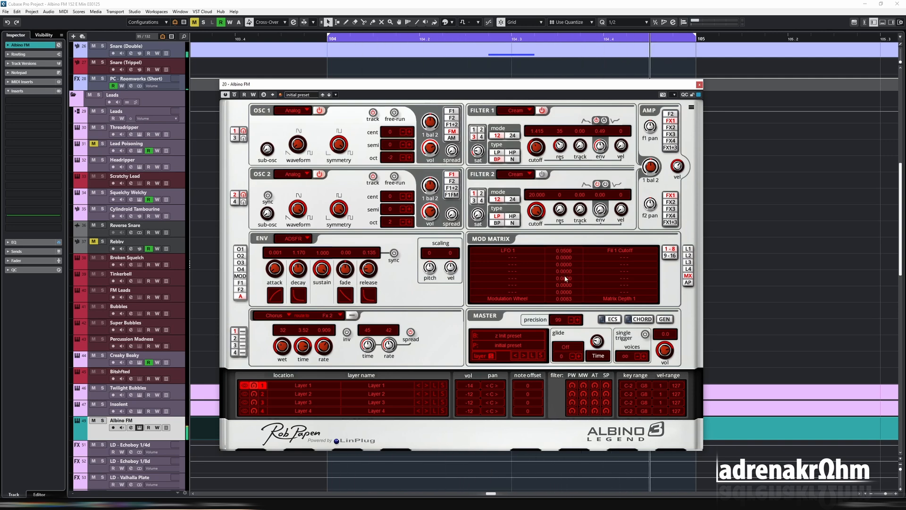
Set LFO 1 to the first waveform synced to 2/1 and readjust its filter 1 cutoff modulation amount
{"action": "left_click", "coordinate": [689, 249]}
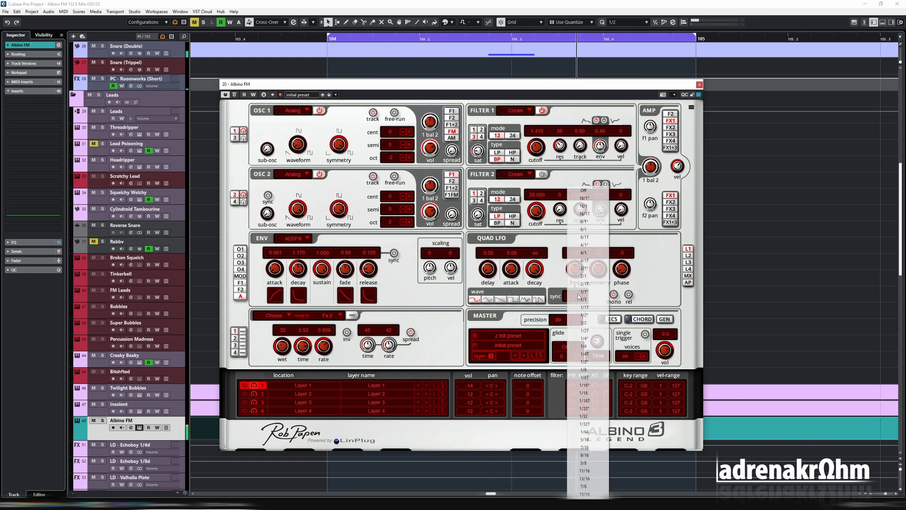
{"action": "left_click", "coordinate": [576, 296]}
{"action": "left_click", "coordinate": [594, 276]}
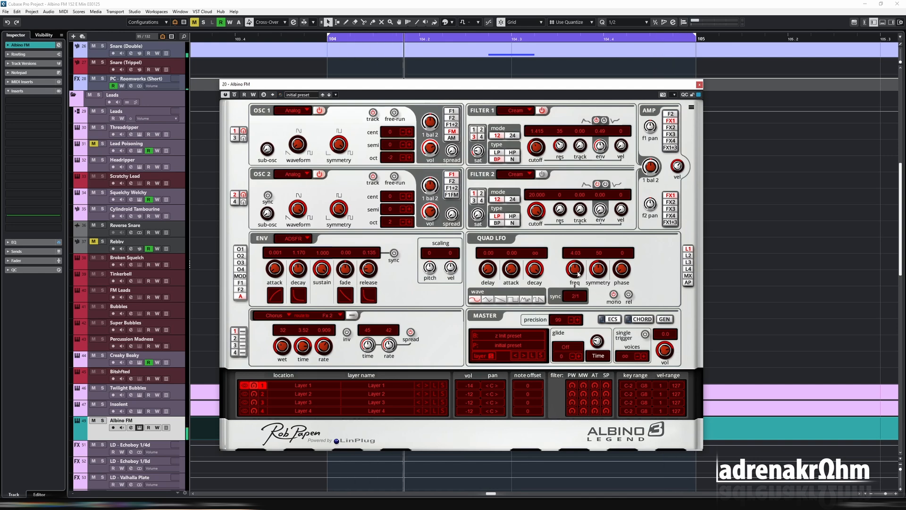
{"action": "left_click", "coordinate": [688, 275]}
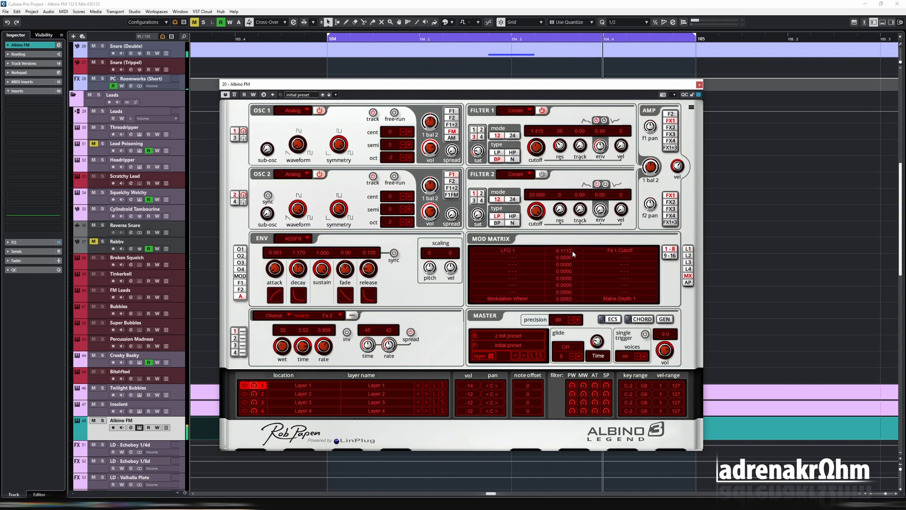
Set LFO 1's filter 1 cutoff modulation to about 0.198, then set filter 1's cutoff to about 2.188 and reduce its envelope amount
{"action": "left_click_drag", "start_coordinate": [573, 251], "coordinate": [571, 245]}
{"action": "mouse_move", "coordinate": [539, 146]}
{"action": "left_mouse_down"}
{"action": "mouse_move", "coordinate": [540, 138]}
{"action": "mouse_move", "coordinate": [540, 151]}
{"action": "left_mouse_up"}
{"action": "left_click_drag", "start_coordinate": [600, 146], "coordinate": [601, 154]}
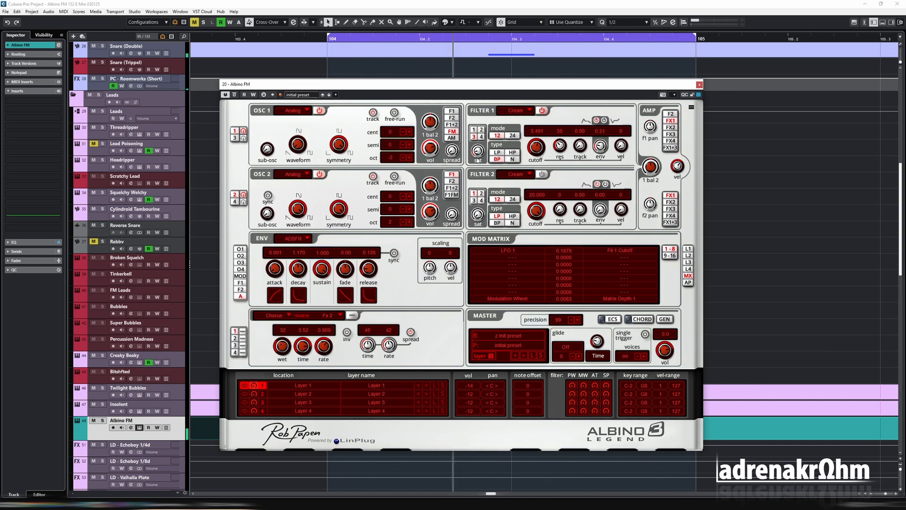
{"action": "mouse_move", "coordinate": [539, 154]}
{"action": "left_mouse_down"}
{"action": "mouse_move", "coordinate": [537, 191]}
{"action": "mouse_move", "coordinate": [536, 164]}
{"action": "left_mouse_up"}
Enable the Delay in effect slot 3, sync it to dotted 1/8, and lower its wet level
{"action": "left_click", "coordinate": [237, 345]}
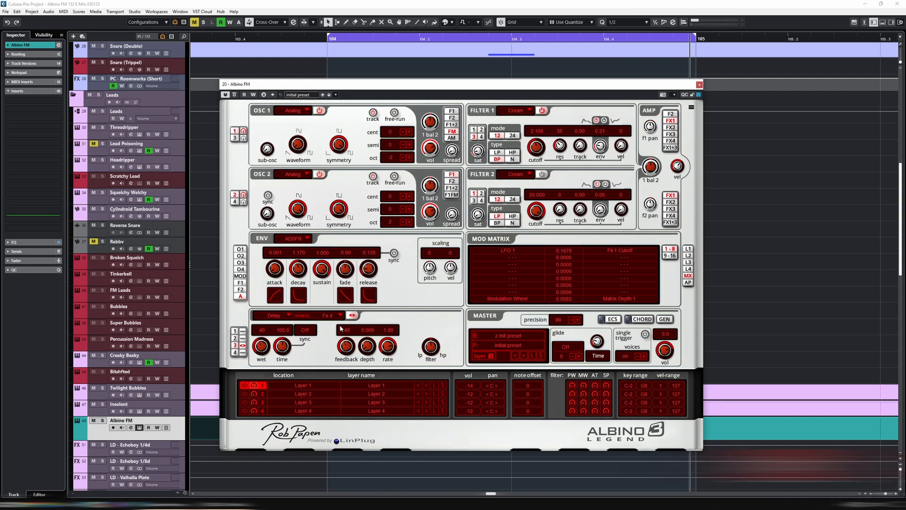
{"action": "left_click", "coordinate": [304, 330]}
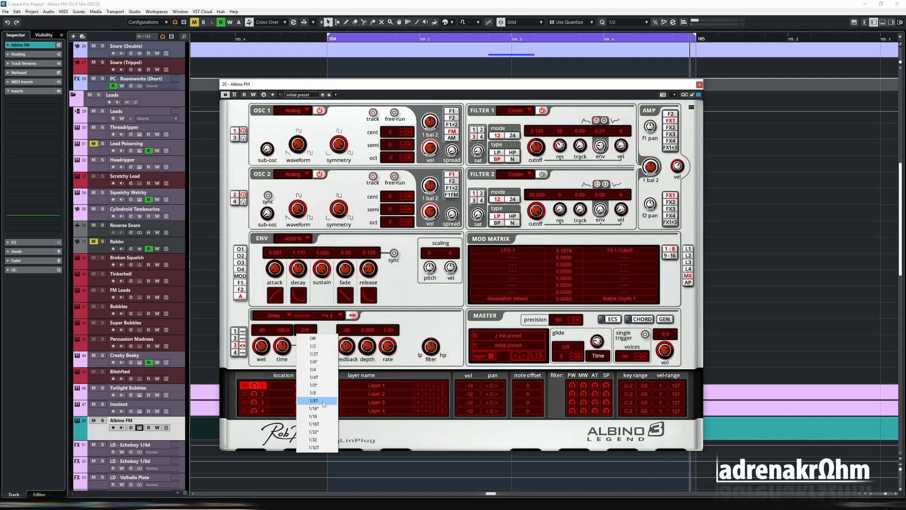
{"action": "left_click", "coordinate": [321, 385]}
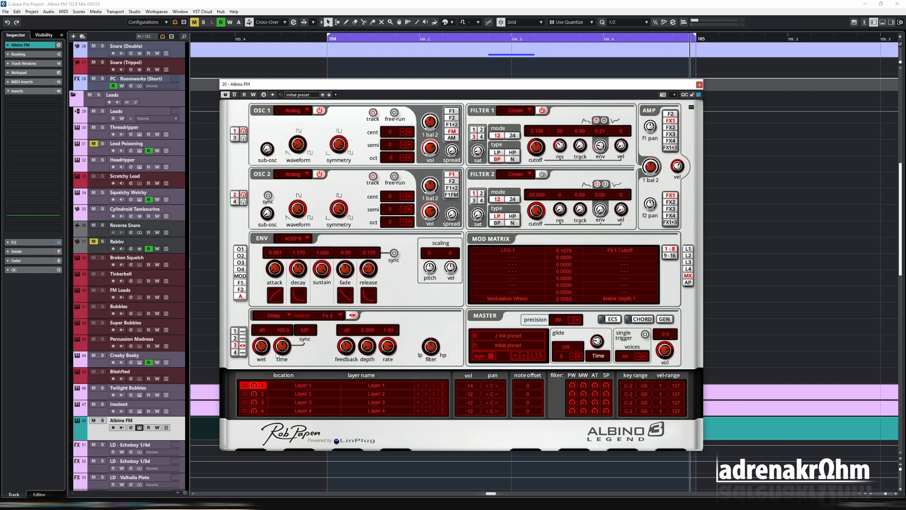
{"action": "left_click_drag", "start_coordinate": [272, 354], "coordinate": [262, 369]}
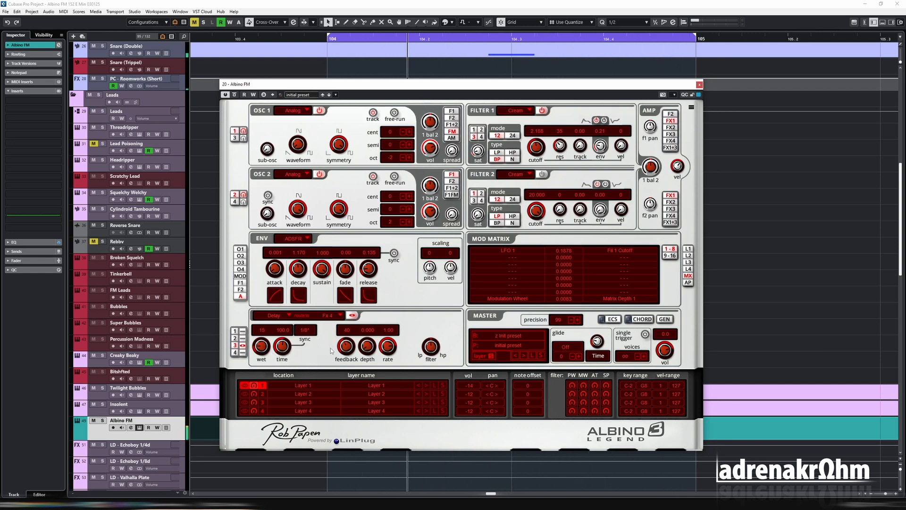
Load an enabled Reverb into effect slot 4 and lower its wet level
{"action": "left_click", "coordinate": [243, 352]}
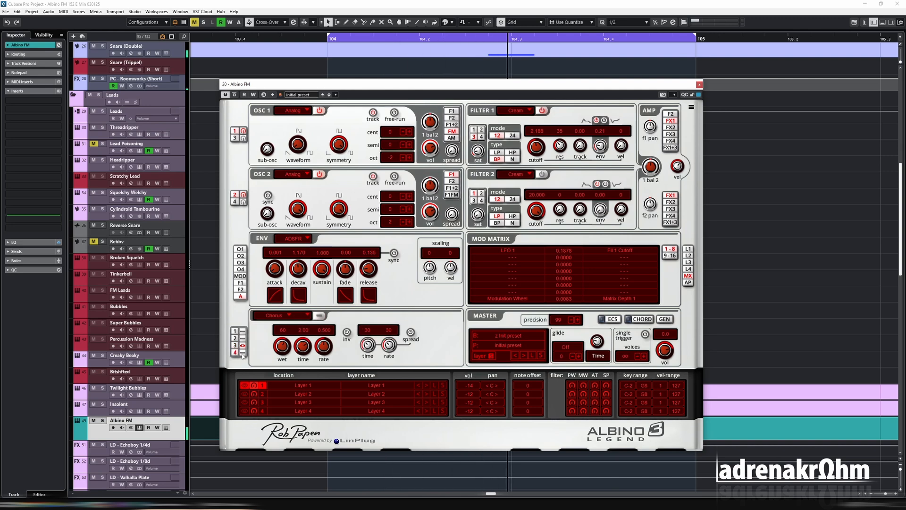
{"action": "left_click", "coordinate": [279, 316]}
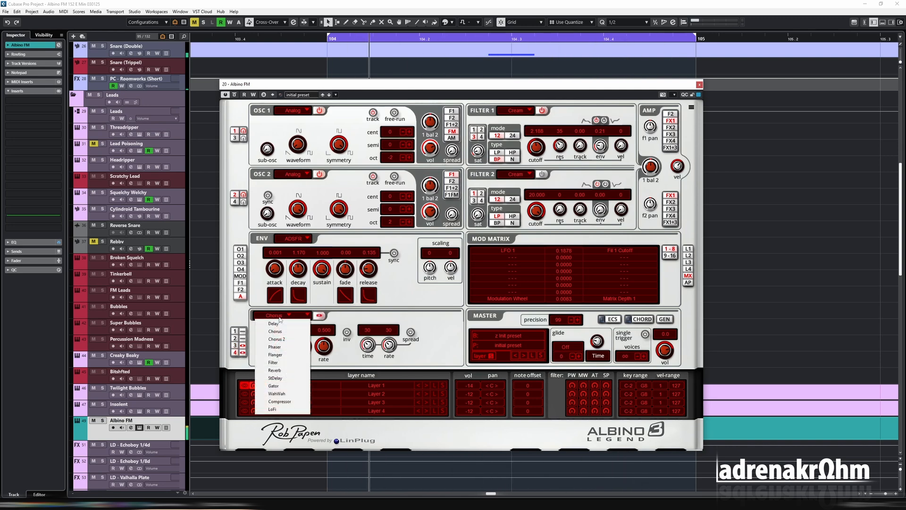
{"action": "left_click", "coordinate": [289, 370]}
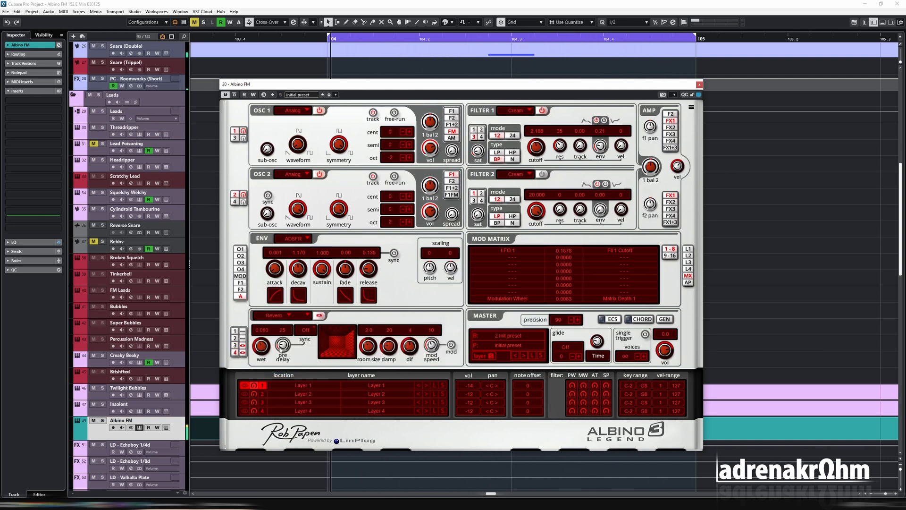
{"action": "left_click_drag", "start_coordinate": [266, 364], "coordinate": [266, 365]}
Replace the Chorus in effect slot 2 with an enabled Phaser, rate 0.450 and 6 stages, and reduce its wet level
{"action": "left_click", "coordinate": [235, 338]}
{"action": "left_click", "coordinate": [276, 315]}
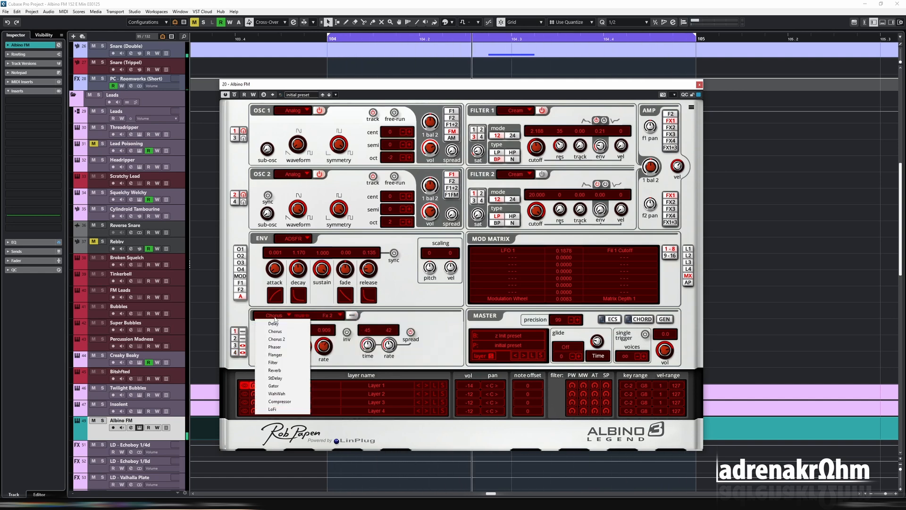
{"action": "left_click", "coordinate": [287, 347]}
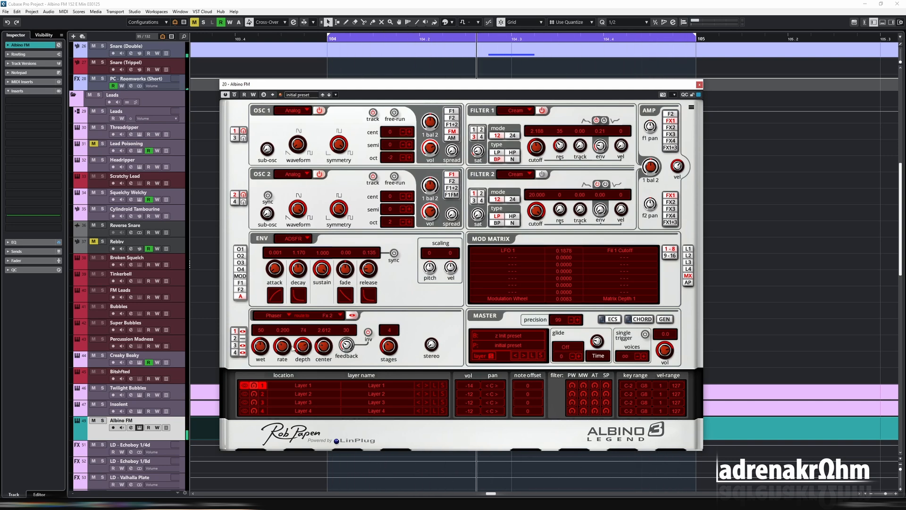
{"action": "left_click_drag", "start_coordinate": [293, 348], "coordinate": [289, 324]}
{"action": "left_click_drag", "start_coordinate": [396, 345], "coordinate": [397, 317]}
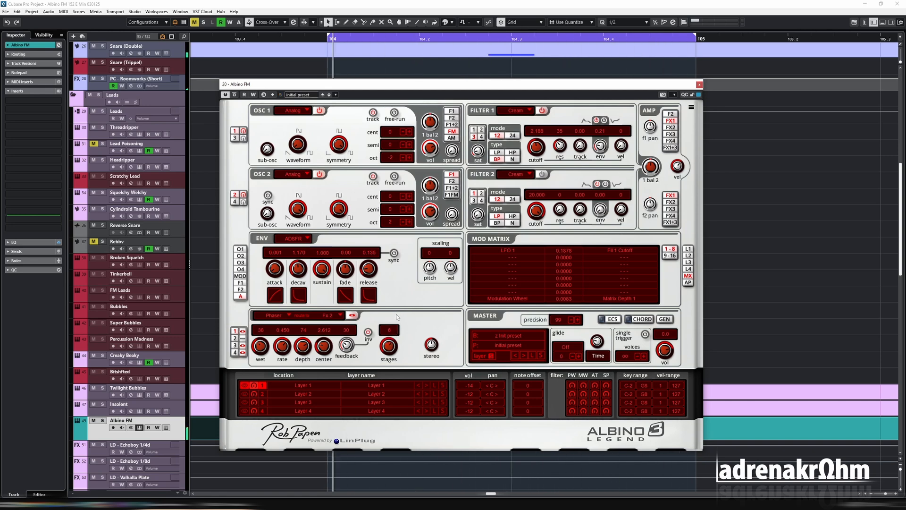
Set filter 1's cutoff to about 1.188, slightly increase its envelope amount, and set LFO 1's cutoff modulation to 0.2024
{"action": "left_click_drag", "start_coordinate": [539, 150], "coordinate": [535, 184]}
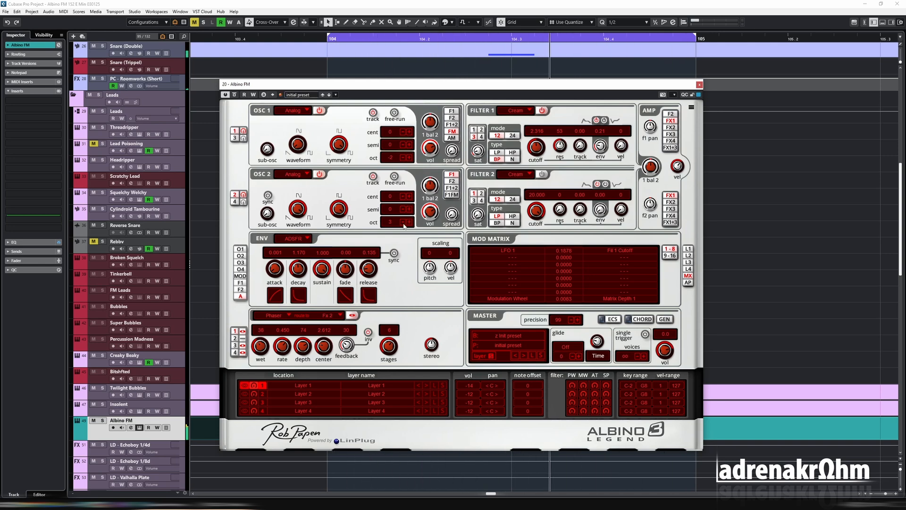
{"action": "mouse_move", "coordinate": [538, 161]}
{"action": "left_mouse_down"}
{"action": "mouse_move", "coordinate": [537, 176]}
{"action": "mouse_move", "coordinate": [539, 151]}
{"action": "left_mouse_up"}
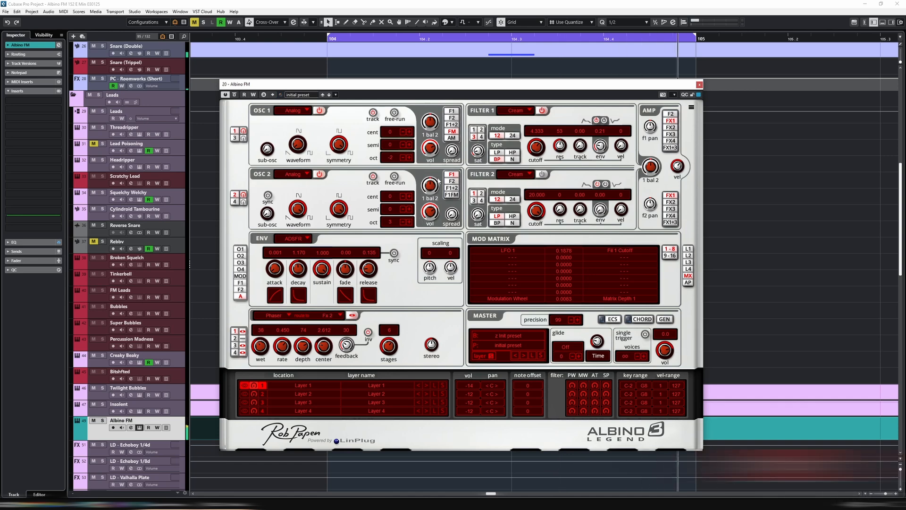
{"action": "left_click_drag", "start_coordinate": [600, 146], "coordinate": [600, 144]}
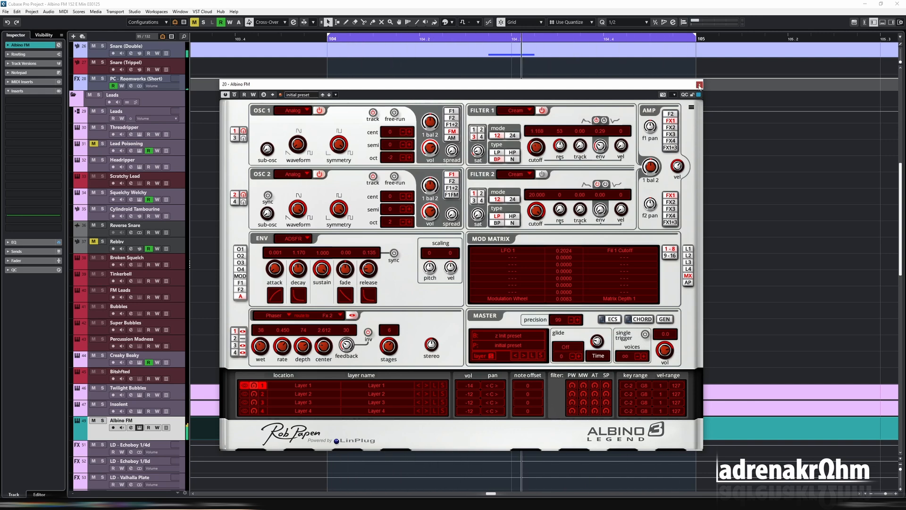
Close the synth window, select the Albino FM part at bars 105 to 108, and loop playback over bars 108 and 109
{"action": "left_click", "coordinate": [700, 85]}
{"action": "key", "text": "e"}
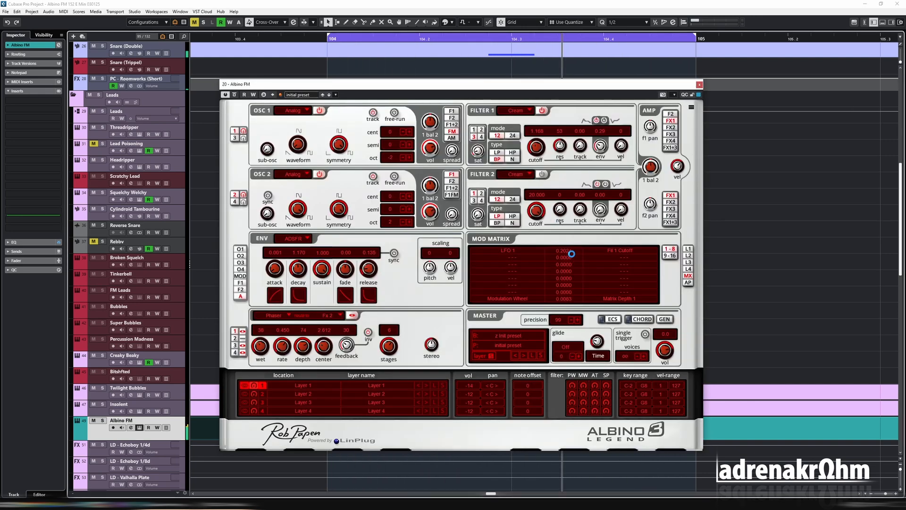
{"action": "key", "text": "e"}
{"action": "key", "text": "g"}
{"action": "key", "text": "g"}
{"action": "key", "text": "g"}
{"action": "key", "text": "g"}
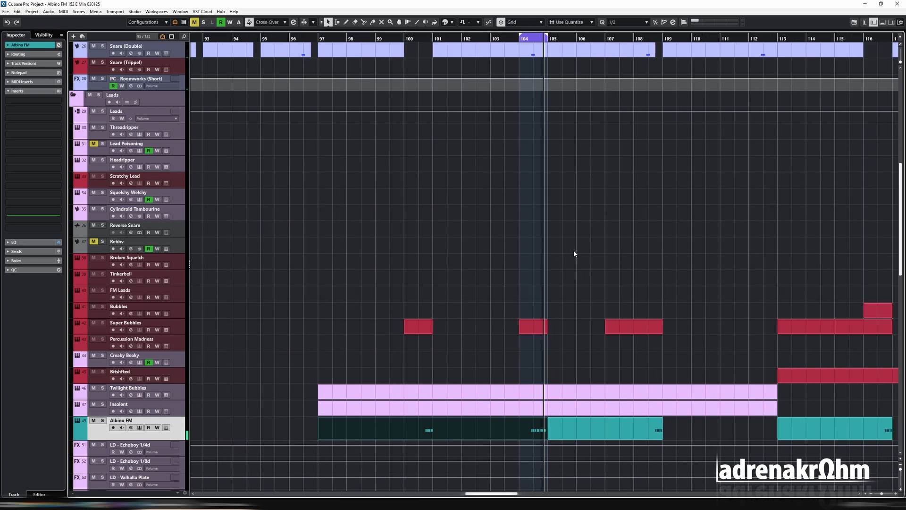
{"action": "left_click", "coordinate": [660, 434]}
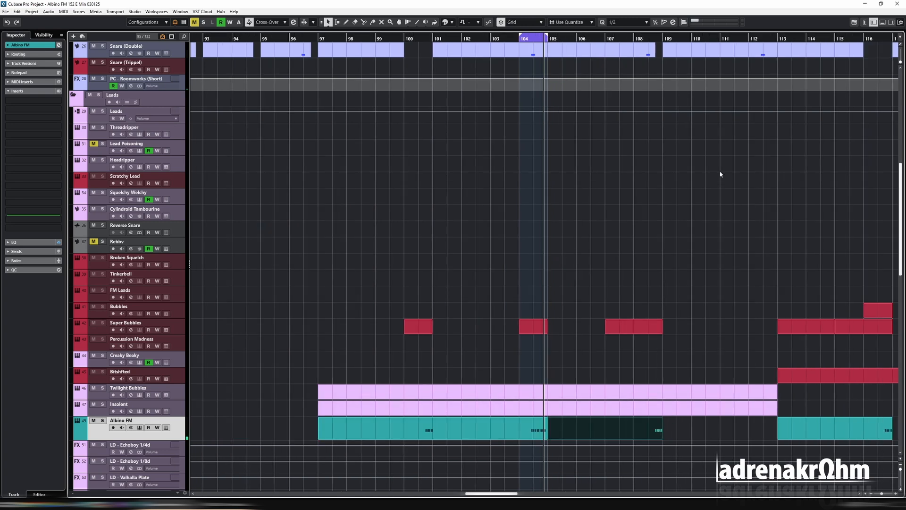
{"action": "left_click_drag", "start_coordinate": [634, 38], "coordinate": [704, 42]}
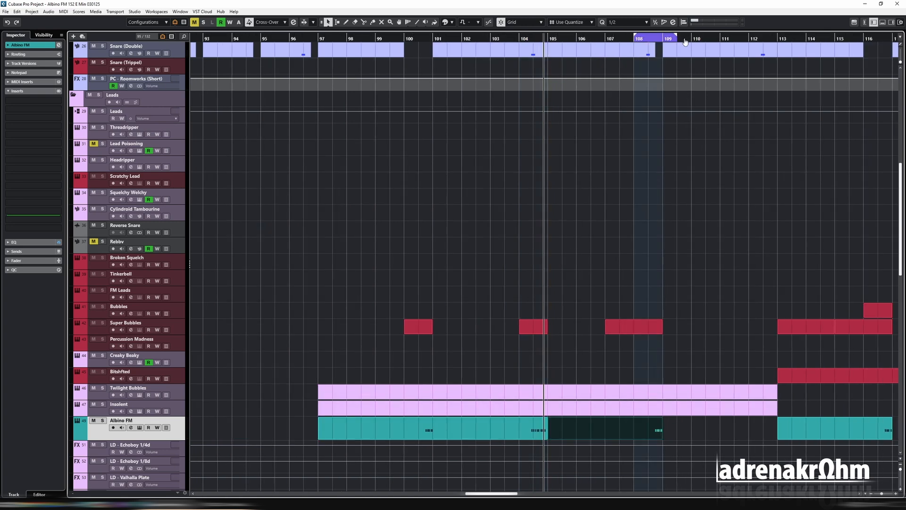
{"action": "left_click", "coordinate": [635, 40]}
{"action": "key", "text": "space"}
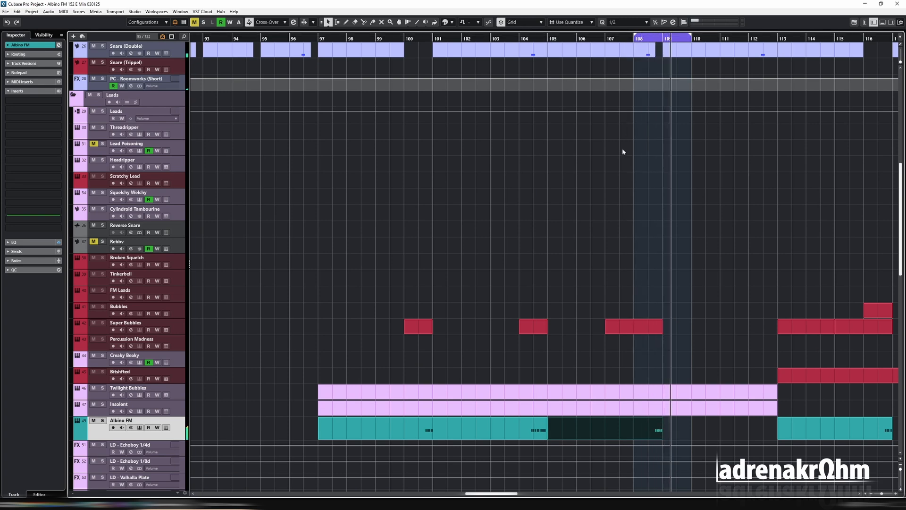
Select the Albino FM part at bars 113 to 116 and loop playback over bars 116 and 117
{"action": "key", "text": "g"}
{"action": "key", "text": "g"}
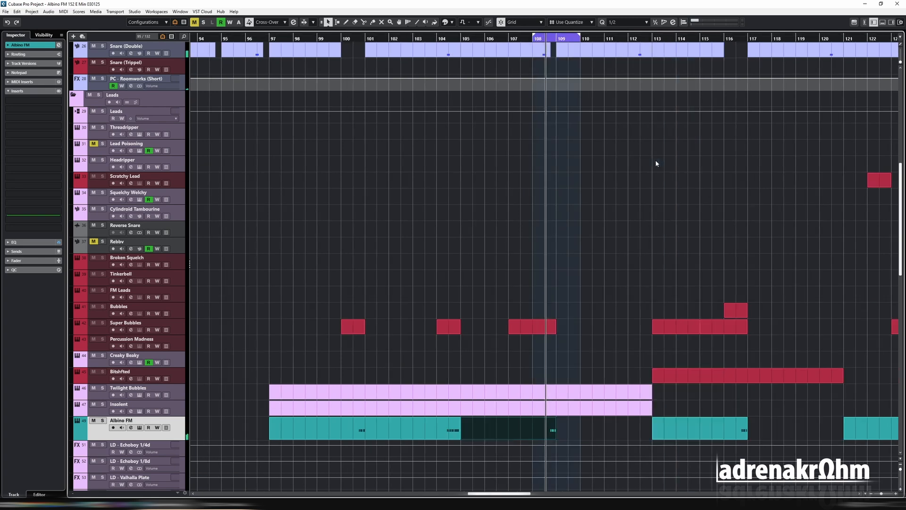
{"action": "key", "text": "space"}
{"action": "left_click", "coordinate": [704, 426]}
{"action": "left_click_drag", "start_coordinate": [693, 35], "coordinate": [733, 36]}
{"action": "left_click", "coordinate": [693, 39]}
{"action": "key", "text": "space"}
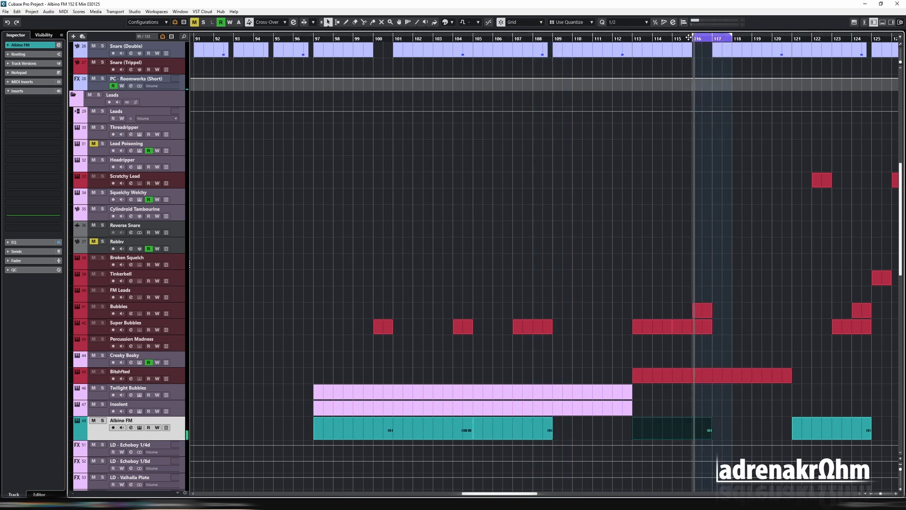
Reopen the synth and set filter 1's cutoff to about 5.95, resonance to 60 and LFO 1's cutoff modulation to 0.1044
{"action": "key", "text": "e"}
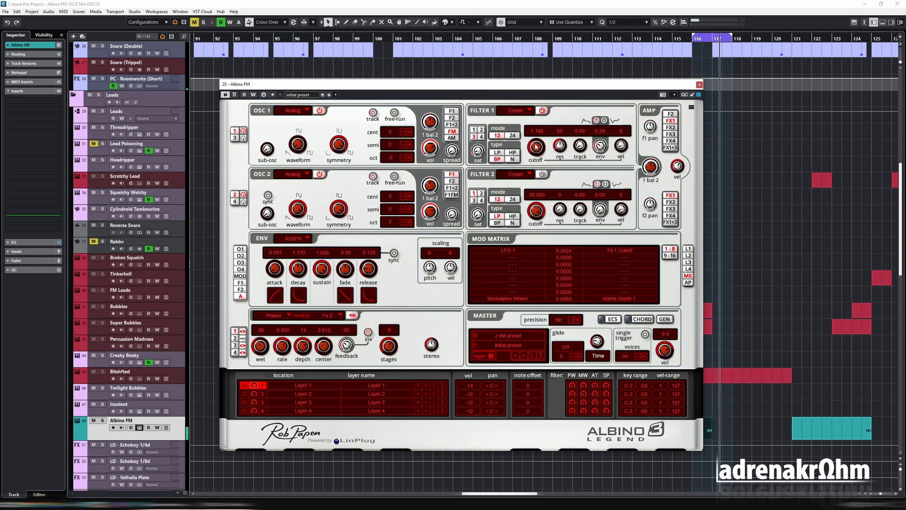
{"action": "left_click_drag", "start_coordinate": [536, 151], "coordinate": [541, 145]}
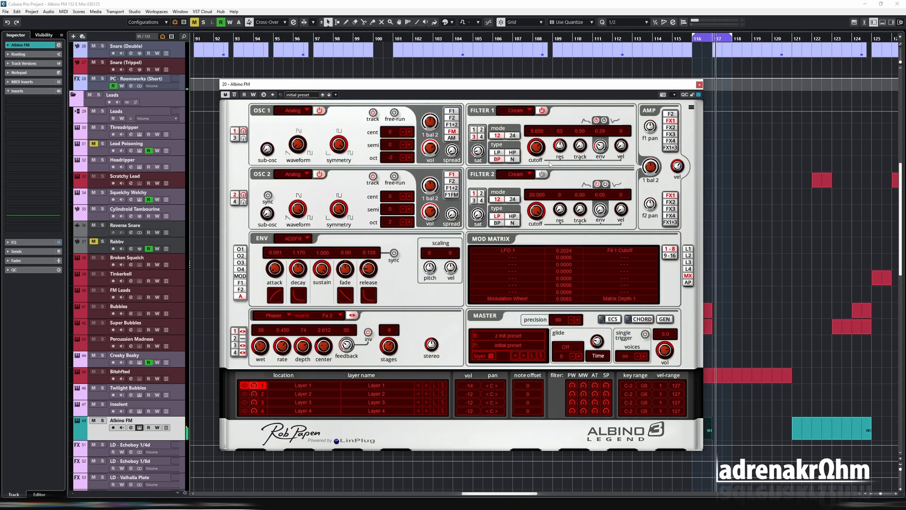
{"action": "left_click_drag", "start_coordinate": [573, 248], "coordinate": [573, 281]}
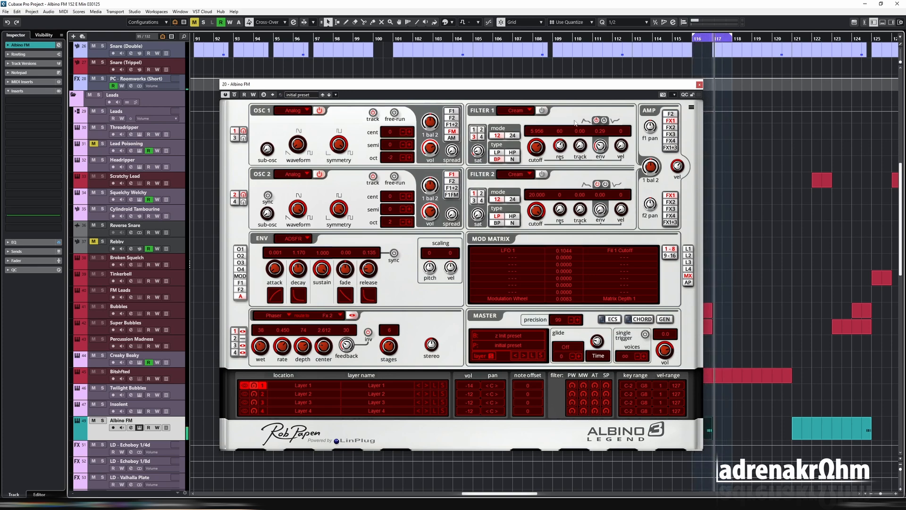
Enable filter 1 as a high-pass filter with a cutoff of about 1.902 and check the Albino FM channel settings
{"action": "left_click", "coordinate": [542, 110]}
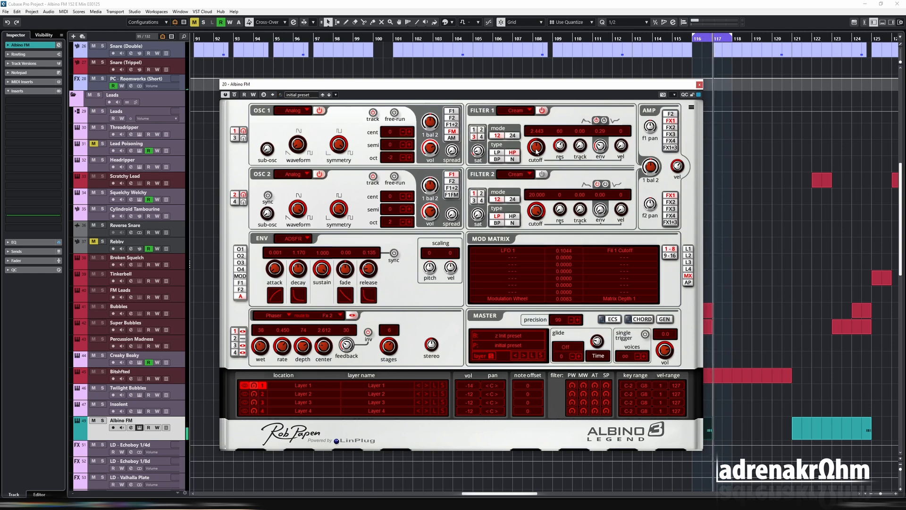
{"action": "key", "text": "e"}
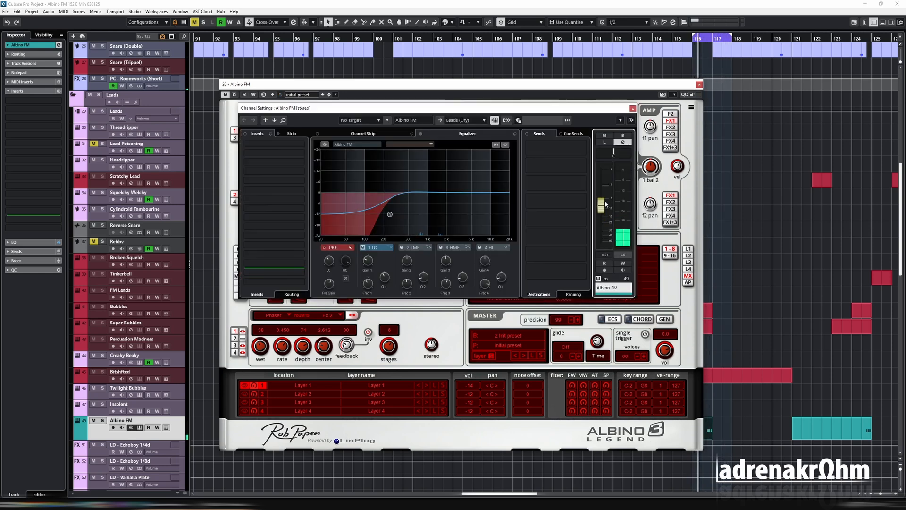
{"action": "key", "text": "e"}
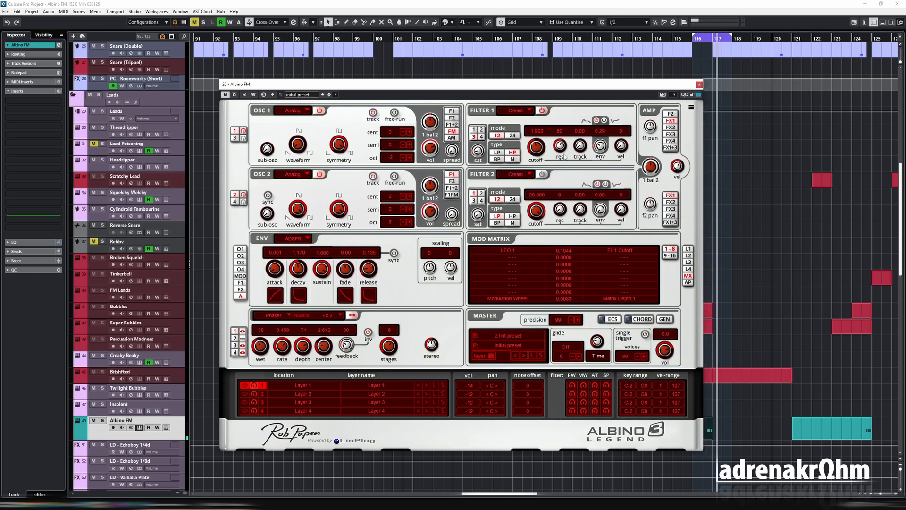
Close the synth window and play back the Albino FM notes around bar 100 several times
{"action": "left_click", "coordinate": [699, 85]}
{"action": "key", "text": "g"}
{"action": "key", "text": "g"}
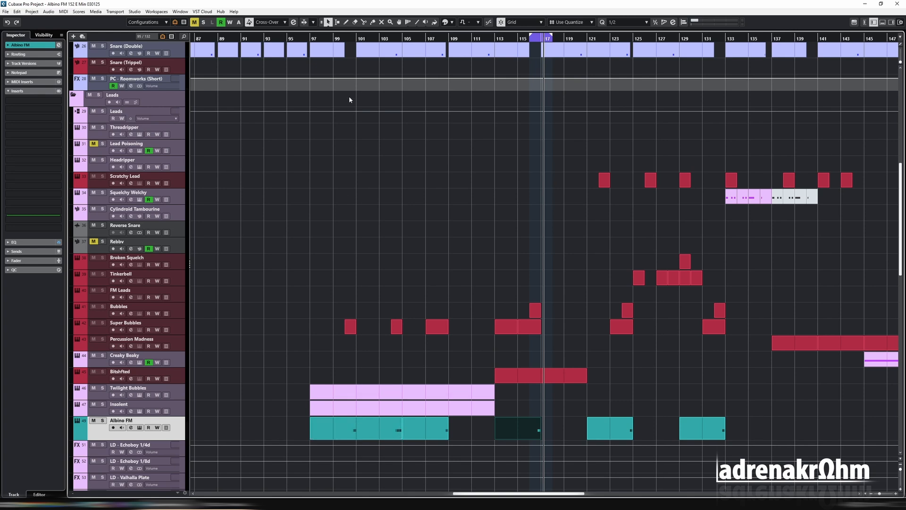
{"action": "left_click", "coordinate": [350, 37]}
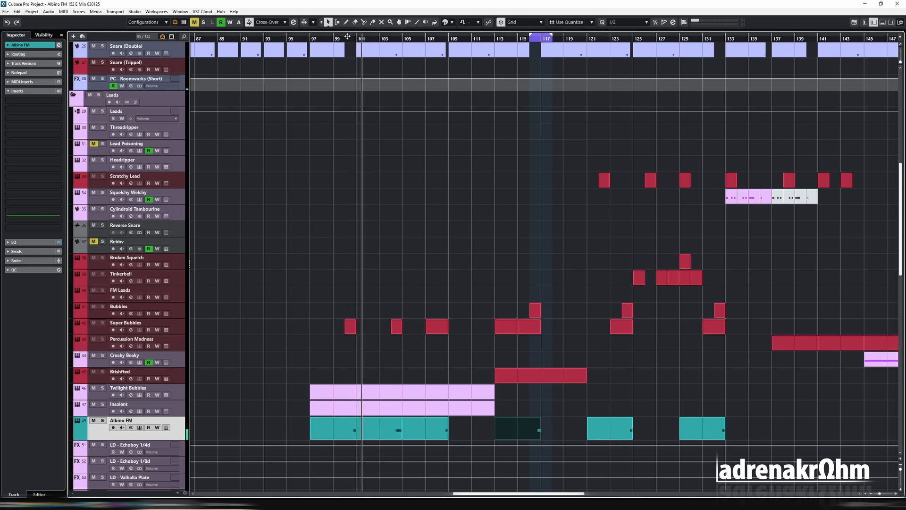
{"action": "left_click", "coordinate": [339, 38]}
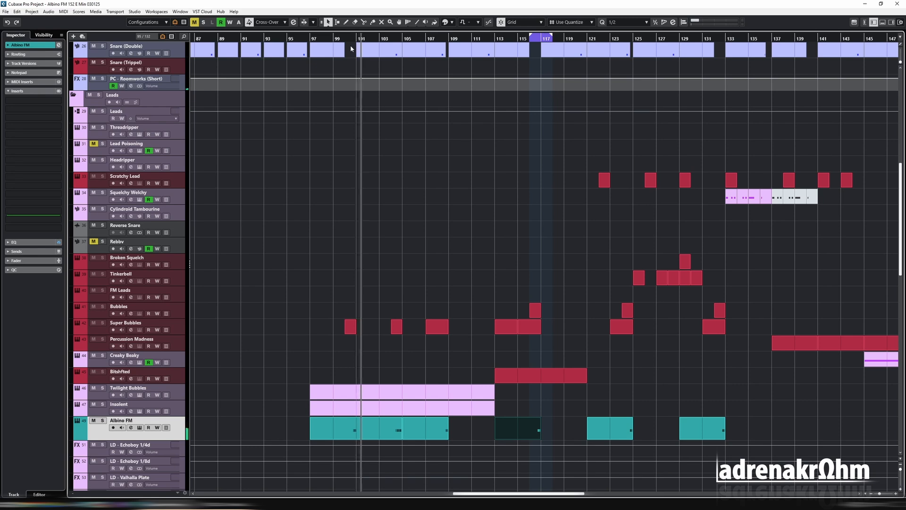
{"action": "left_click", "coordinate": [346, 38]}
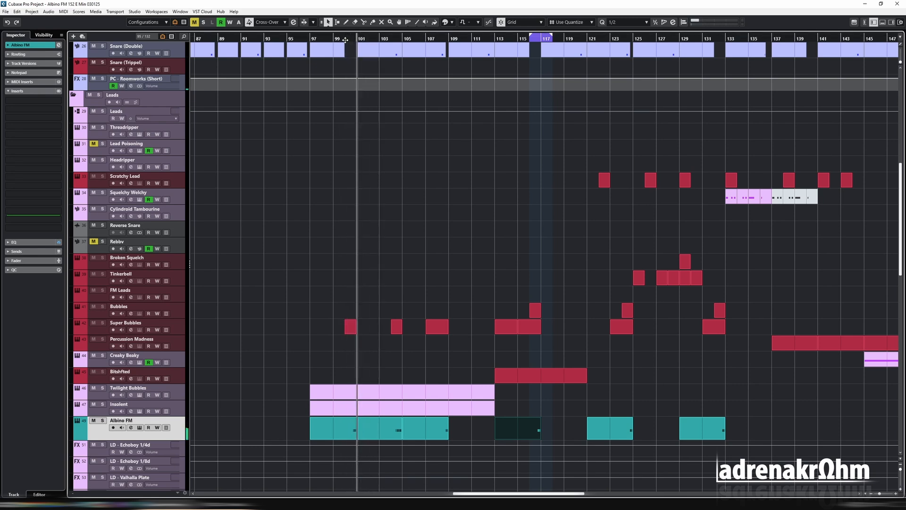
Stop playback and check the note velocities just before bar 101 in the Albino FM part's editor, then close the editor
{"action": "key", "text": "space"}
{"action": "double_click", "coordinate": [345, 427]}
{"action": "left_click", "coordinate": [228, 245]}
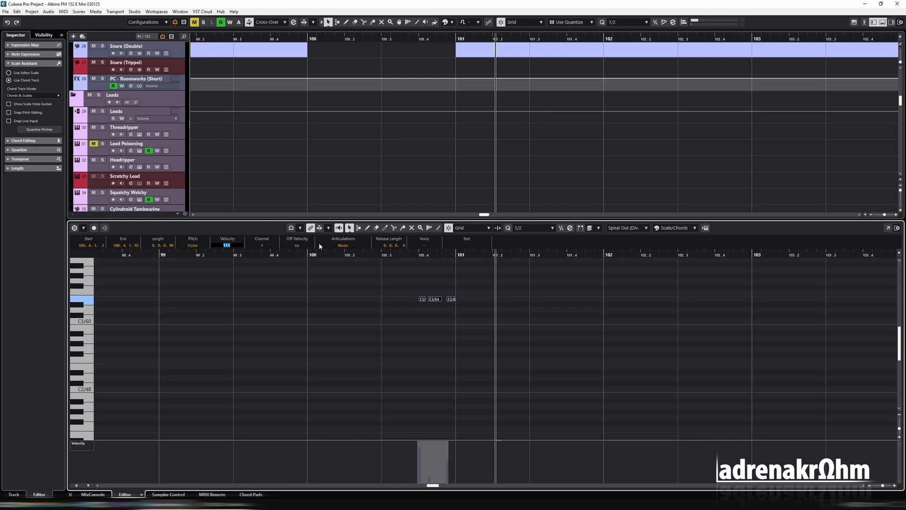
{"action": "key", "text": "Return"}
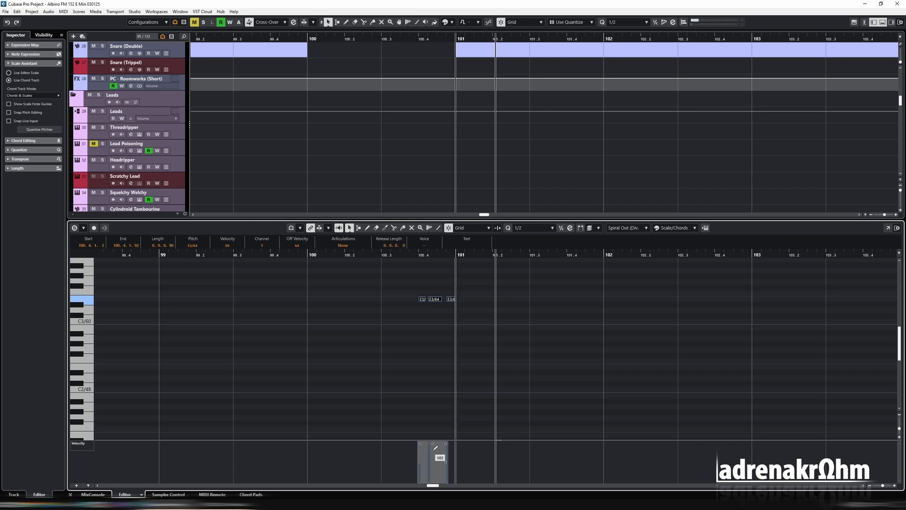
{"action": "key", "text": "Return"}
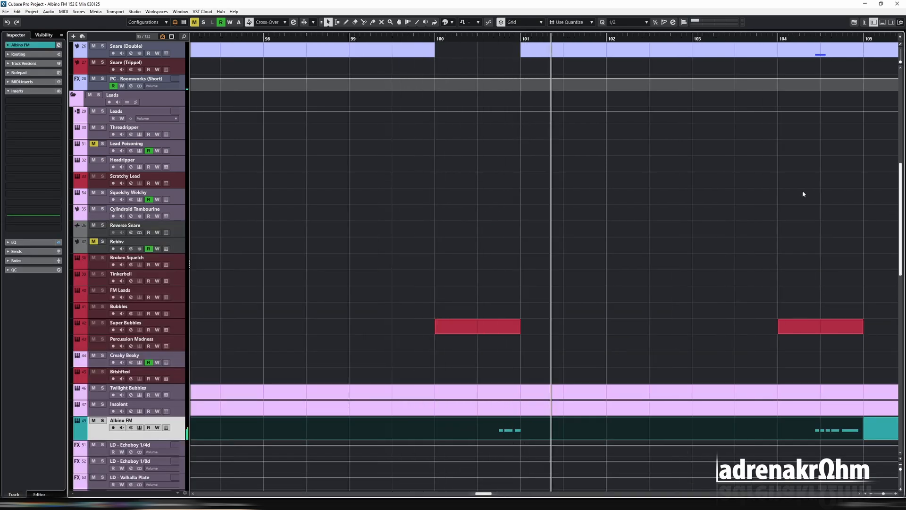
Extend the loop range starting at bar 116 into bar 121 and play it back
{"action": "key", "text": "g"}
{"action": "key", "text": "g"}
{"action": "key", "text": "g"}
{"action": "key", "text": "g"}
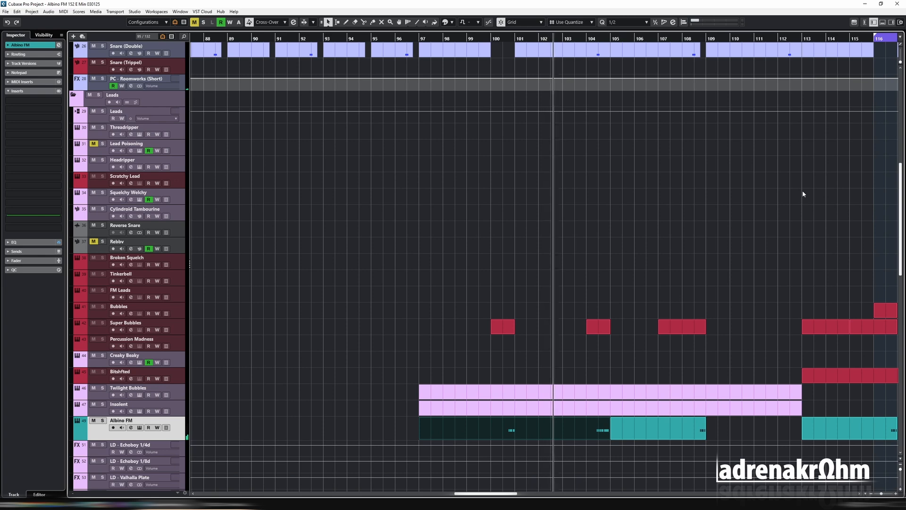
{"action": "key", "text": "g"}
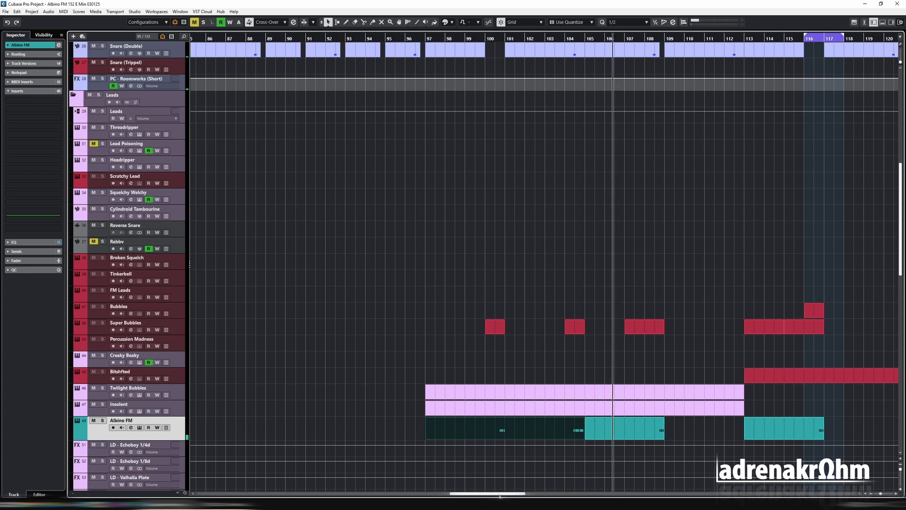
{"action": "left_click_drag", "start_coordinate": [498, 493], "coordinate": [520, 494]}
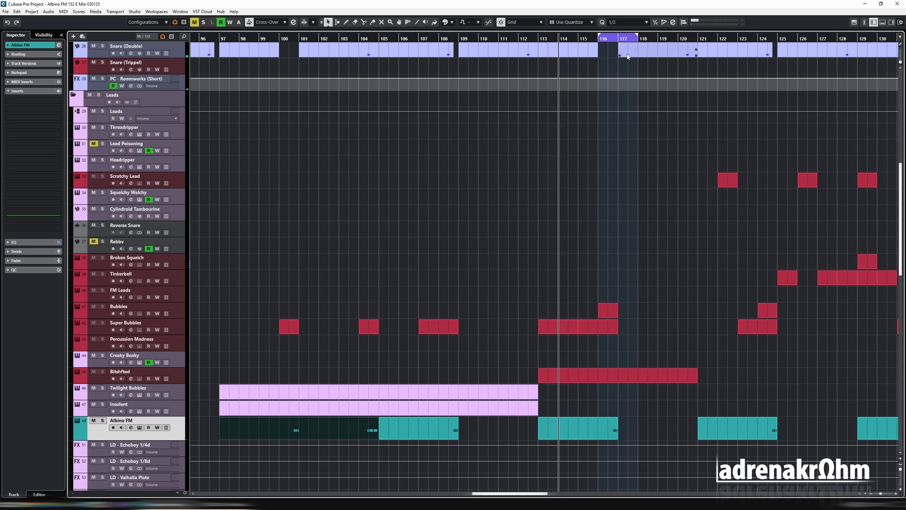
{"action": "left_click_drag", "start_coordinate": [636, 35], "coordinate": [707, 37]}
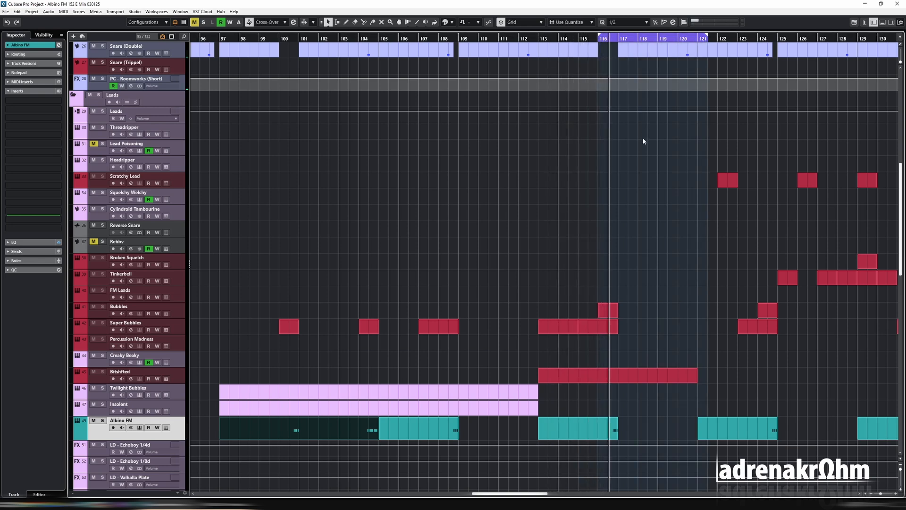
{"action": "key", "text": "F11"}
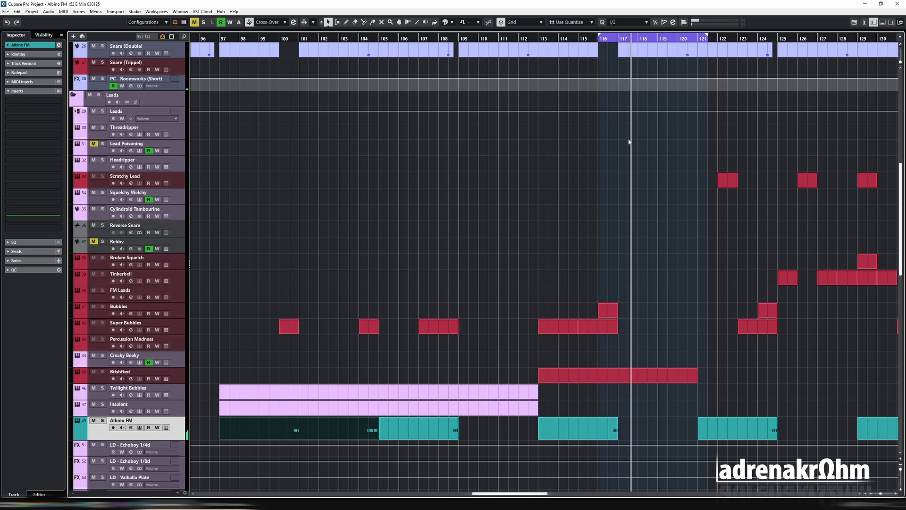